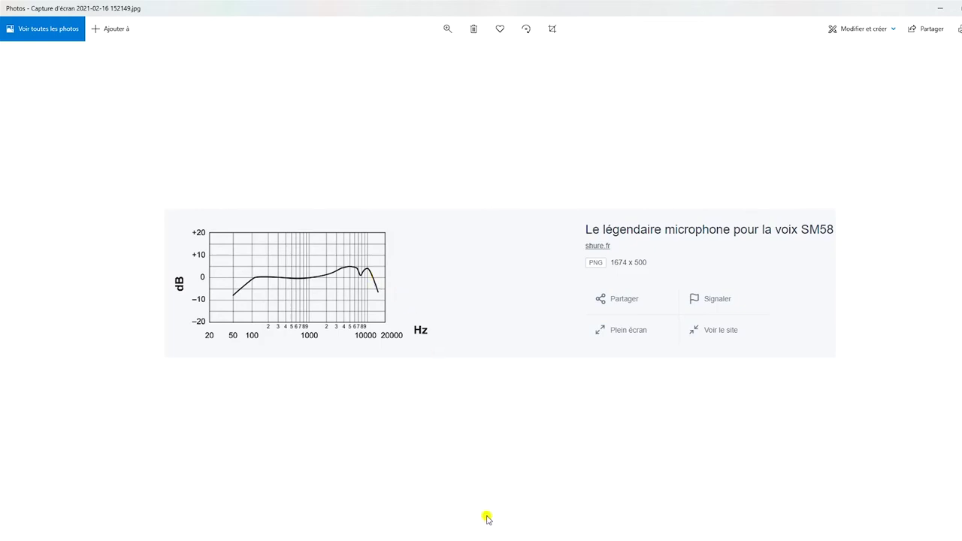
Switch to Audacity and record a mono voice take of about 14 seconds on a new track.
click(496, 540)
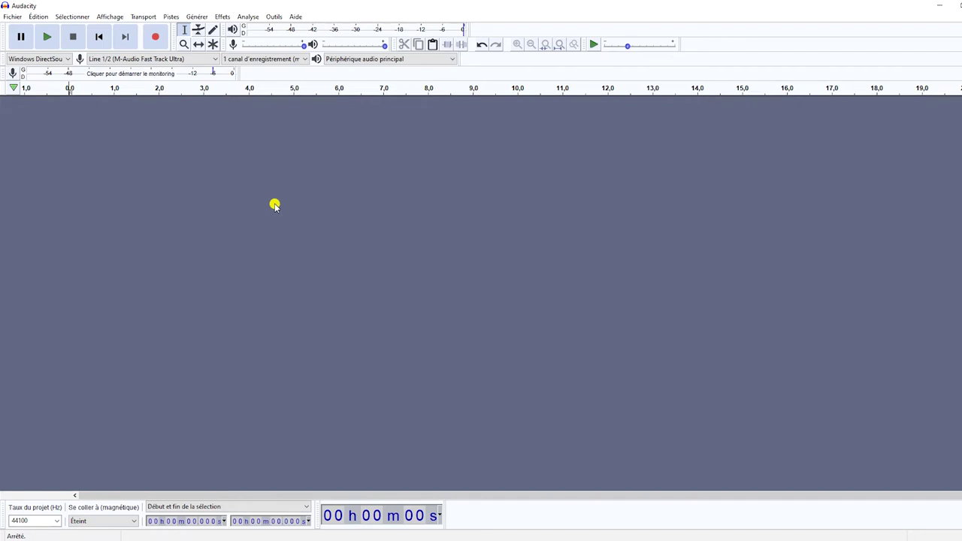
click(156, 37)
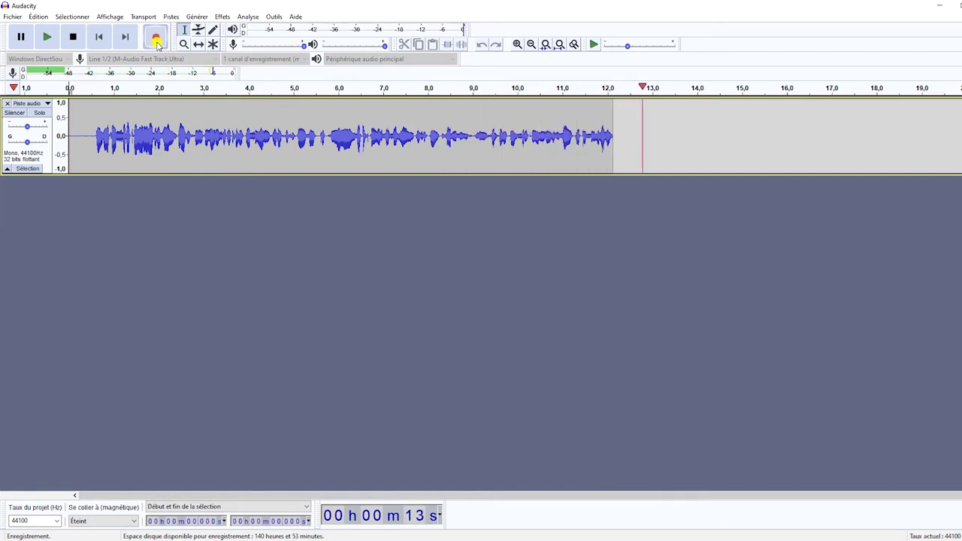
key(space)
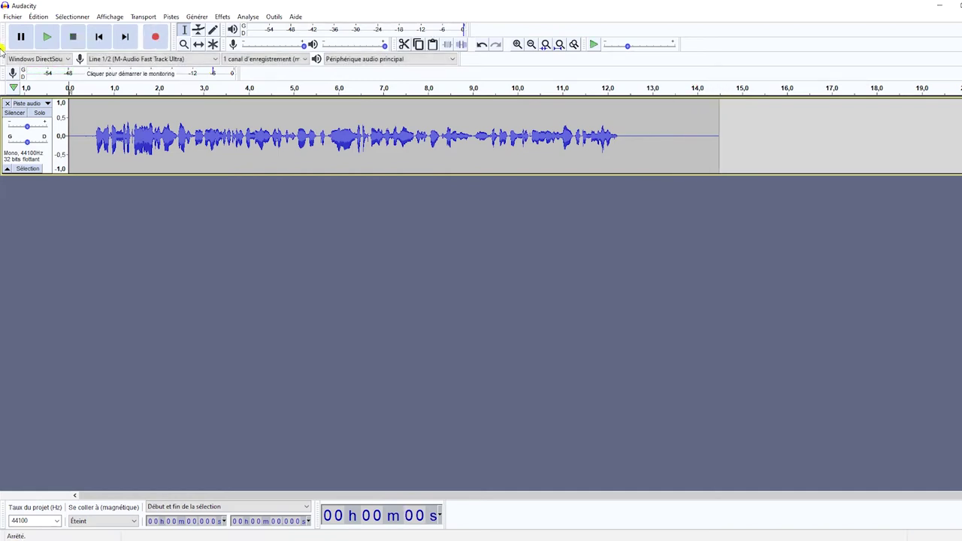
Play back the recording from the start of the speech, the opening silence and the silence after about 12.4 s.
click(96, 137)
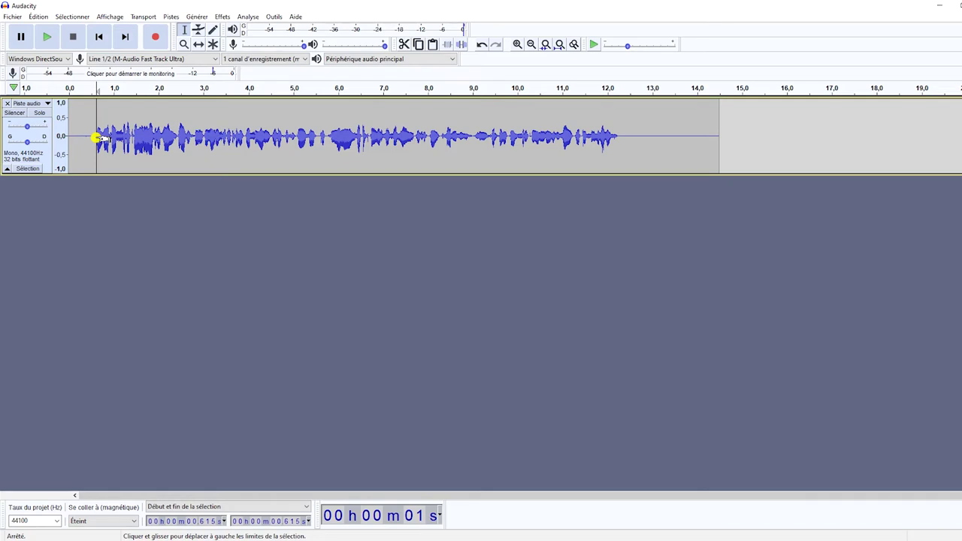
key(space)
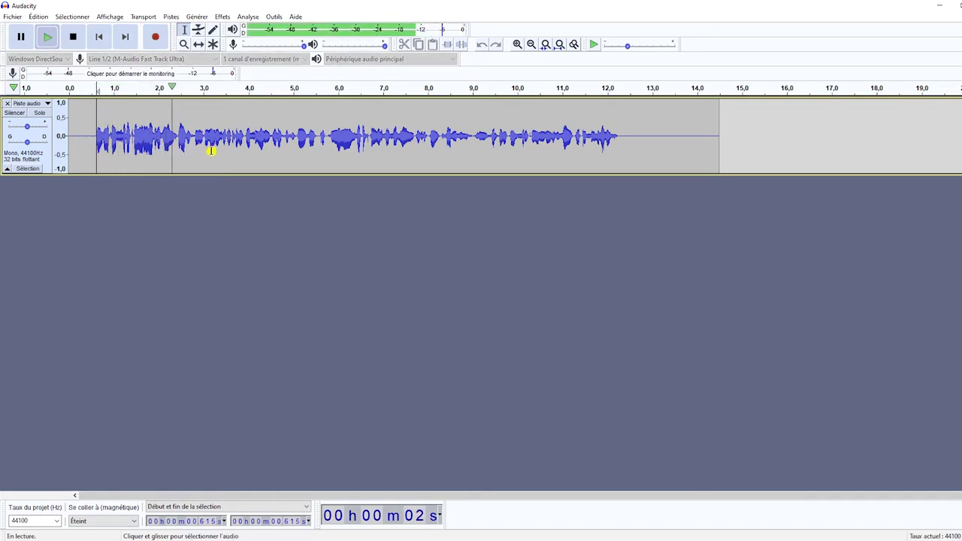
key(space)
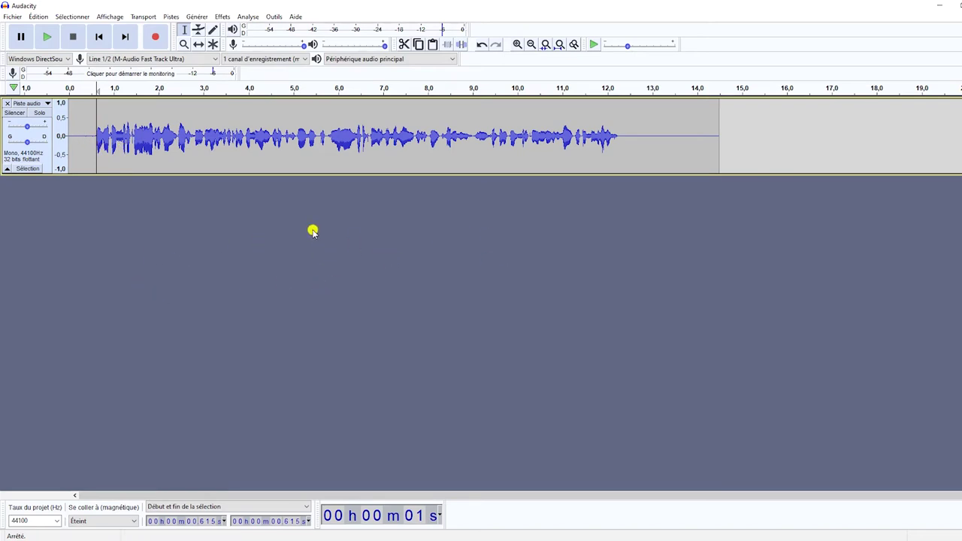
click(76, 136)
key(space)
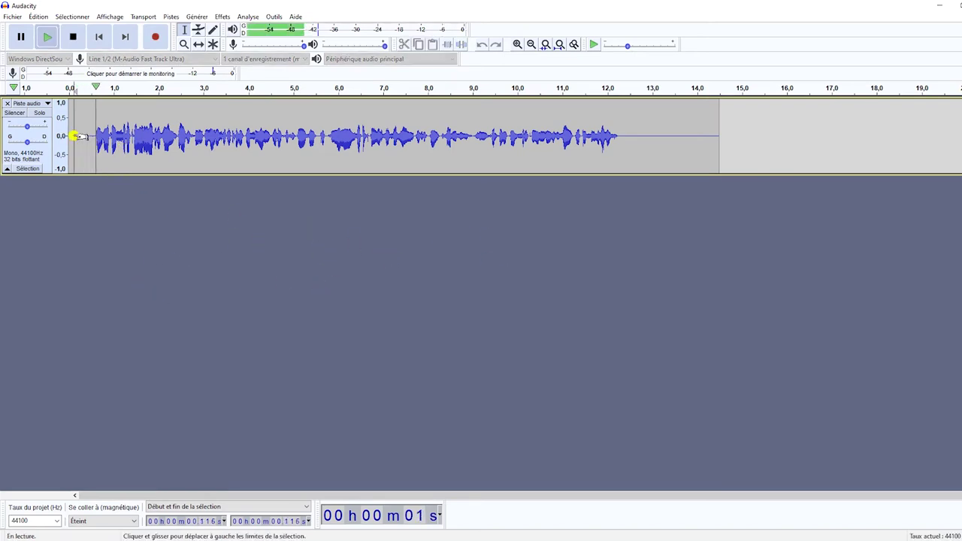
click(624, 136)
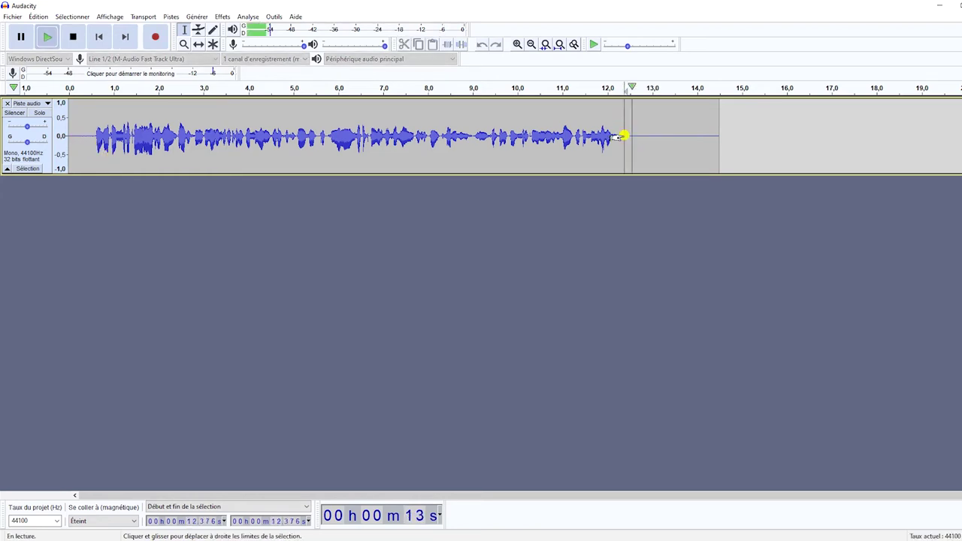
key(space)
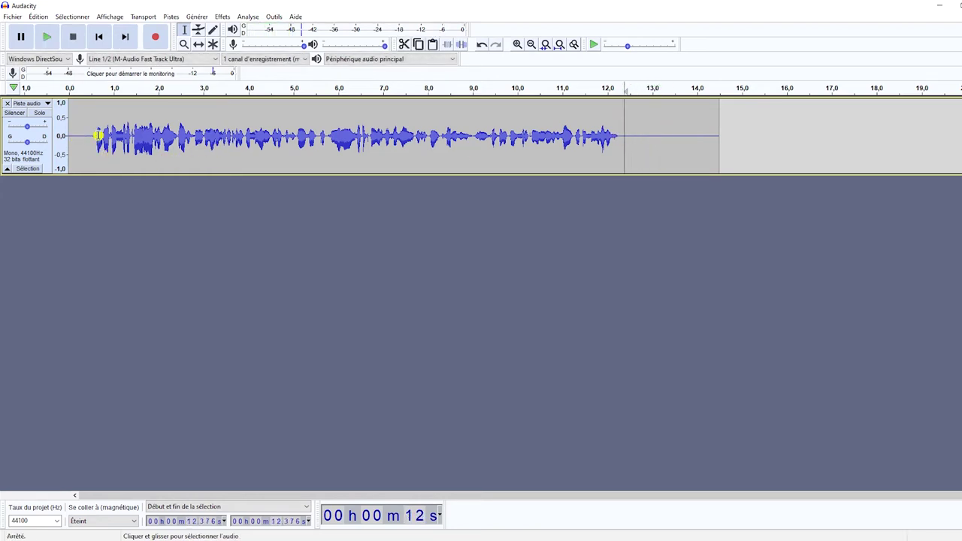
Delete the silence before the speech starts and after it ends on the recorded track.
drag(98, 136, 68, 136)
key(Delete)
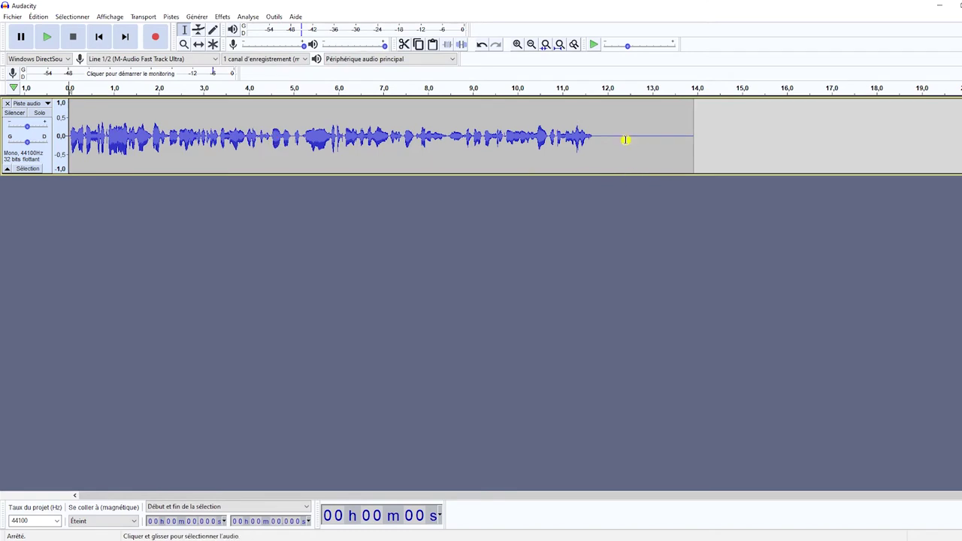
drag(594, 137, 711, 136)
key(Delete)
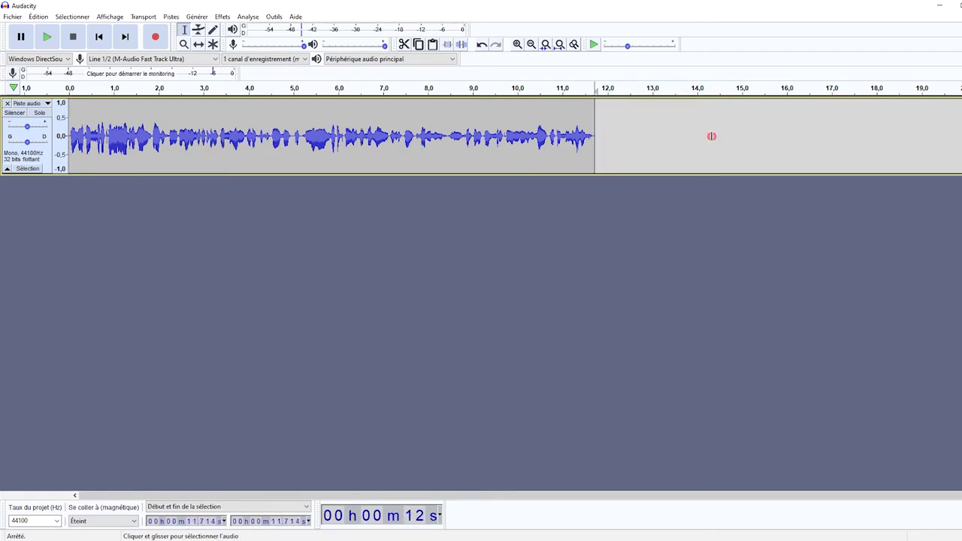
Duplicate the trimmed voice track, mute the copy, solo the original and select the original's audio.
double_click(474, 130)
click(404, 195)
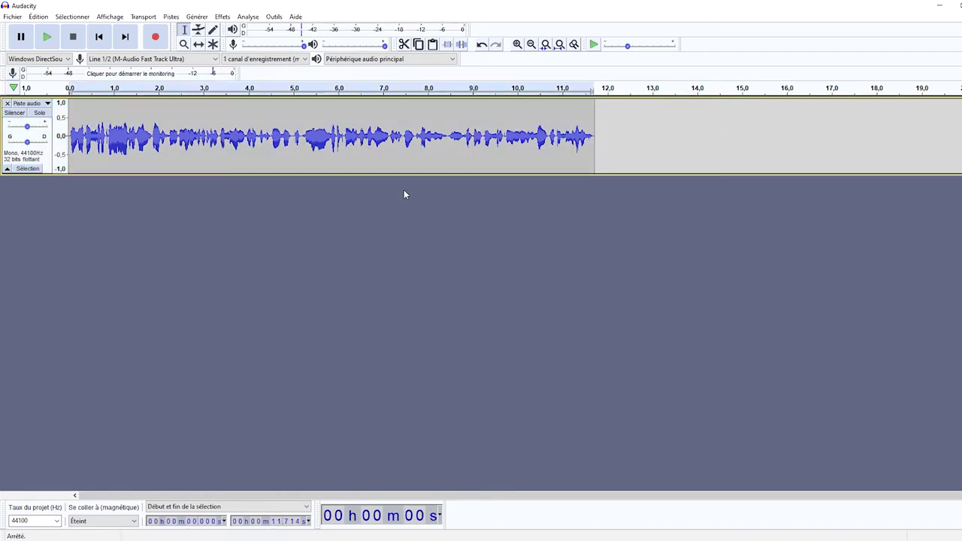
key(ctrl+d)
click(14, 191)
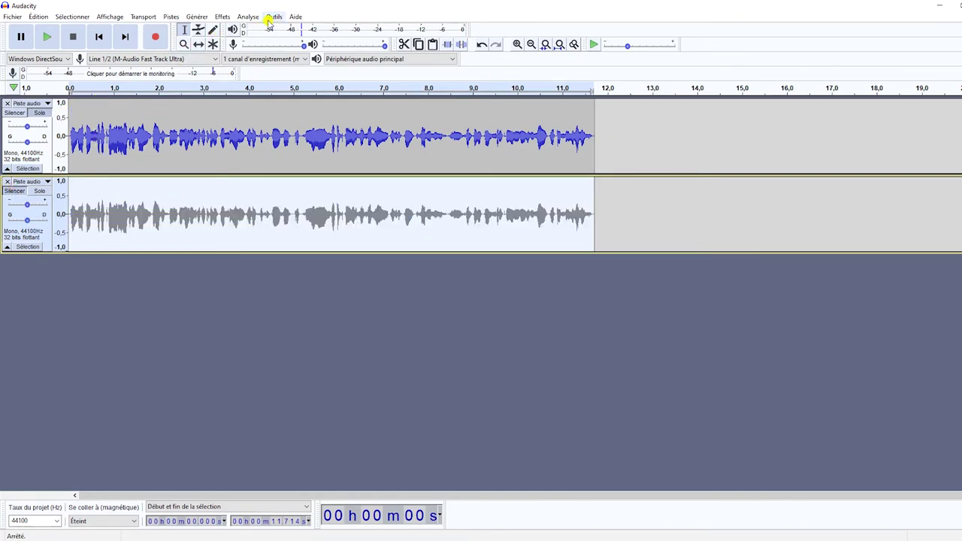
click(248, 138)
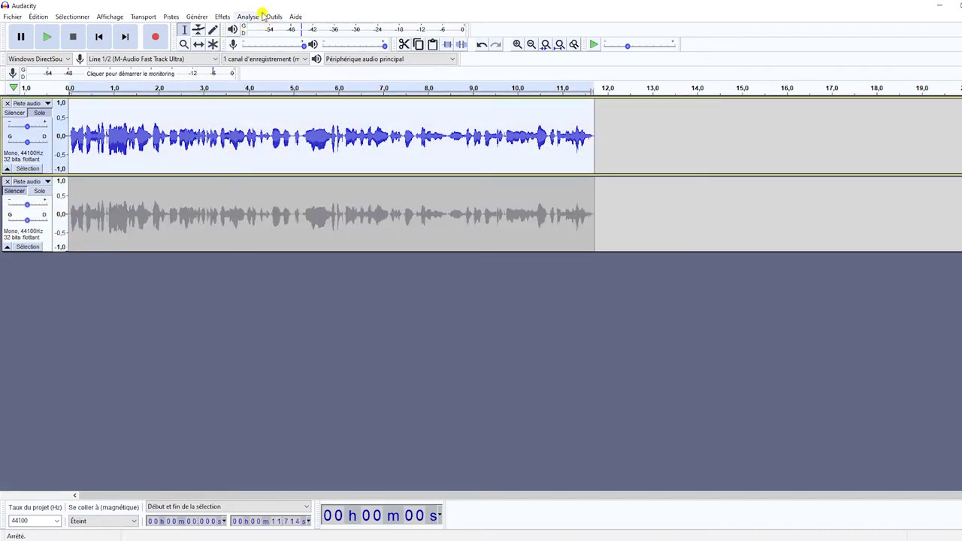
Try raising the 100 Hz and 125 Hz bands in the graphic equaliser, with 100 Hz at 5.0 dB, and discard the changes.
click(223, 16)
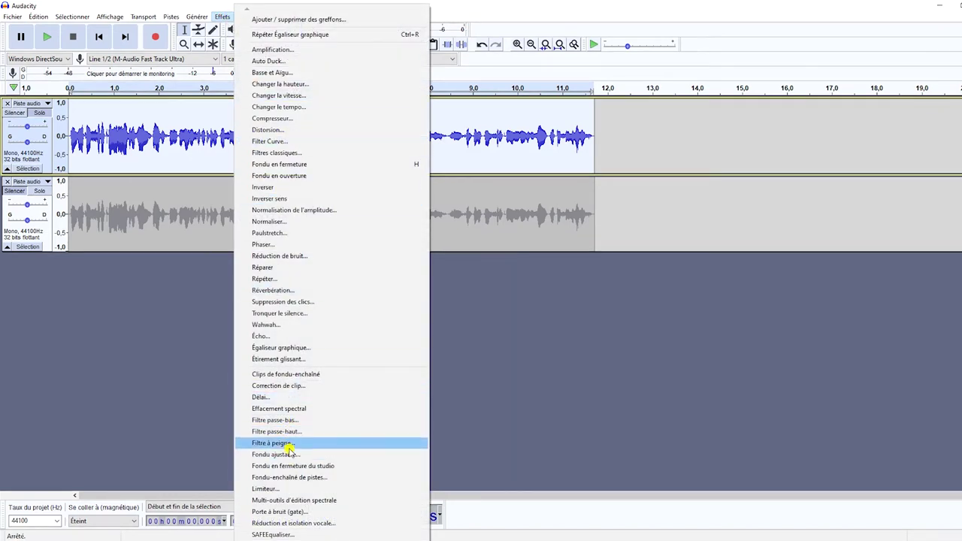
click(296, 348)
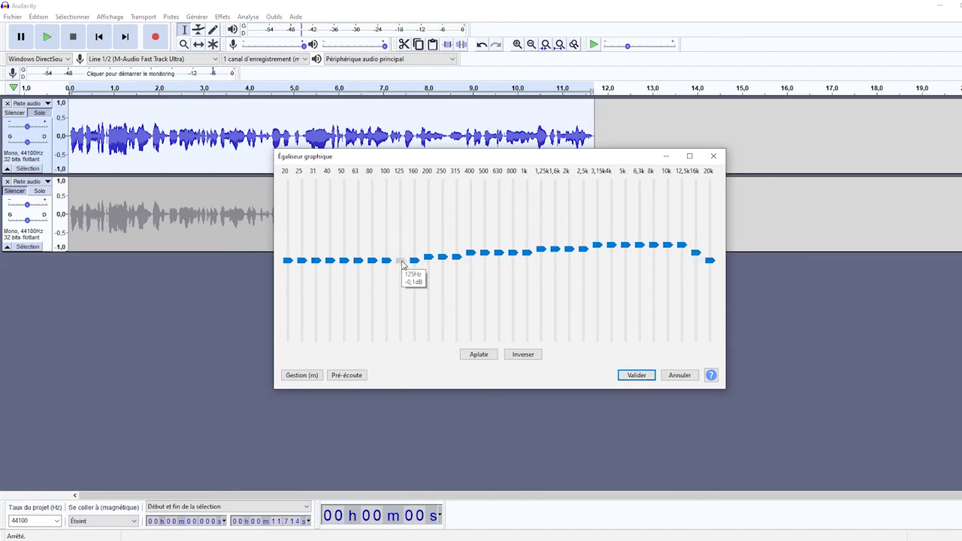
drag(400, 261, 385, 245)
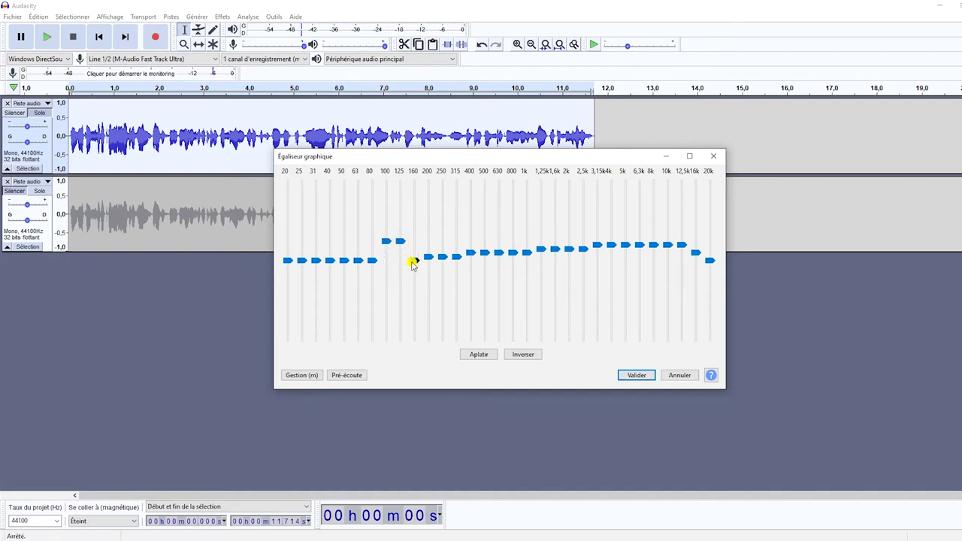
mouse_move(414, 262)
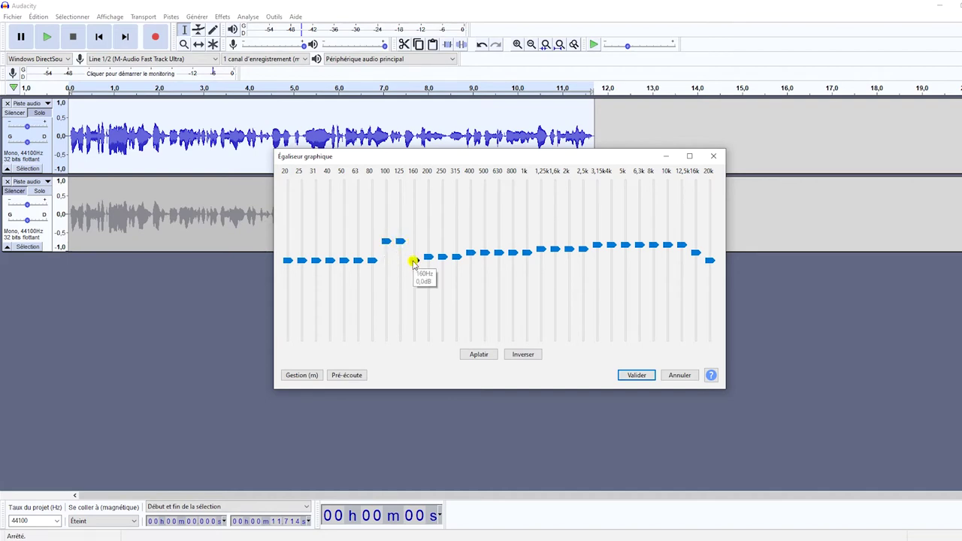
drag(414, 263, 385, 260)
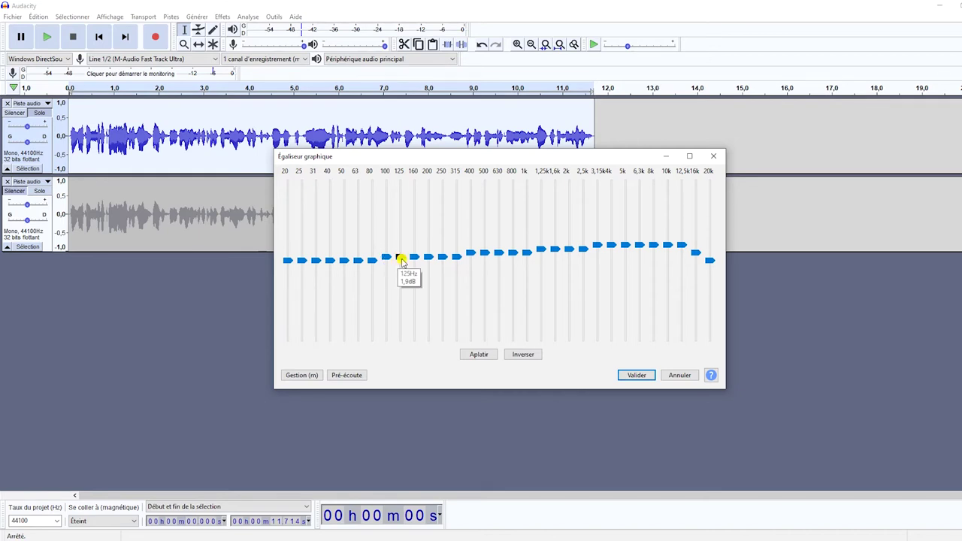
drag(398, 258, 384, 246)
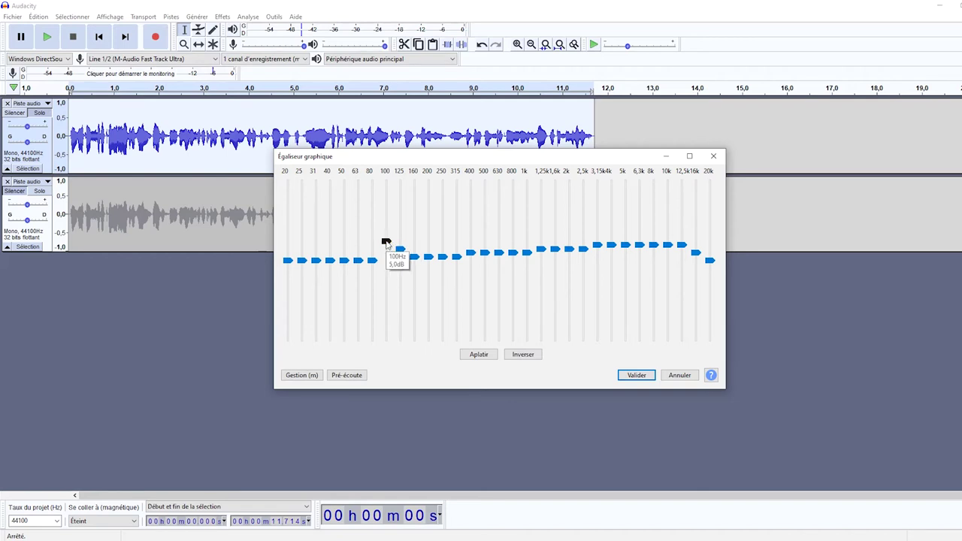
drag(387, 243, 400, 261)
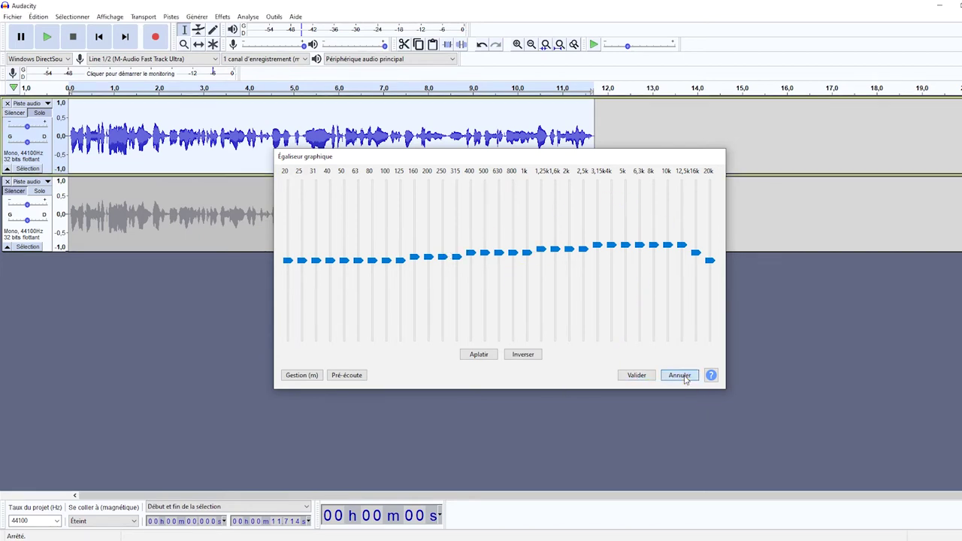
click(681, 375)
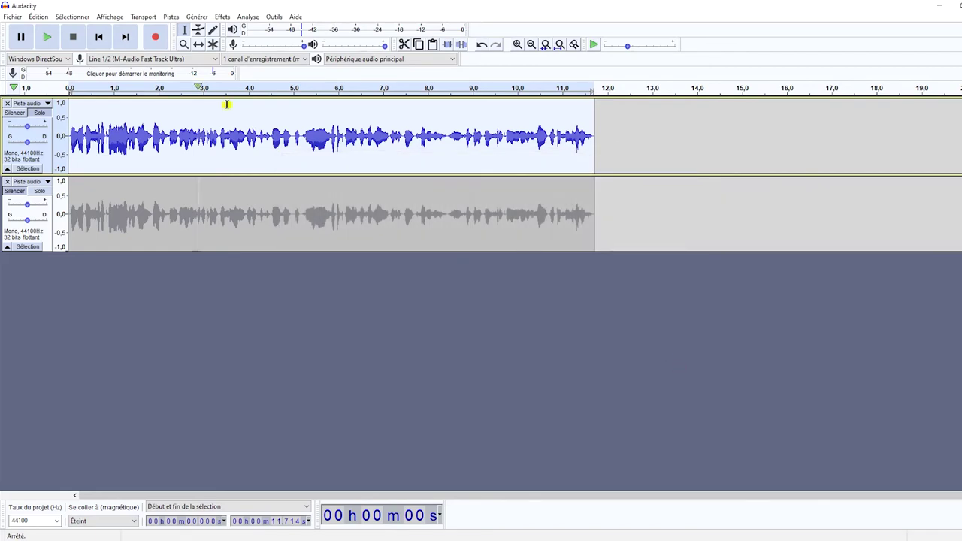
Try reshaping the Filter Curve EQ between about 80 Hz and 300 Hz by adding and moving control points.
click(222, 17)
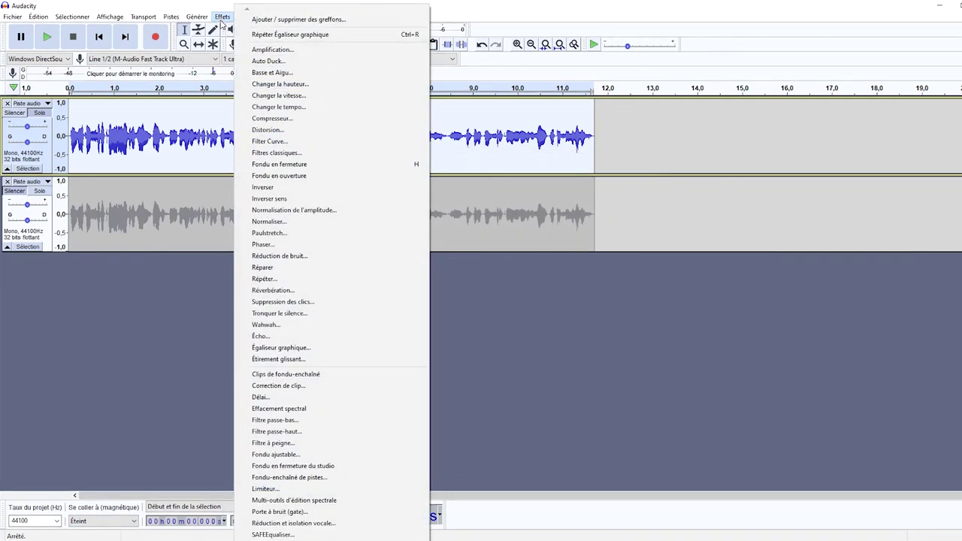
click(287, 142)
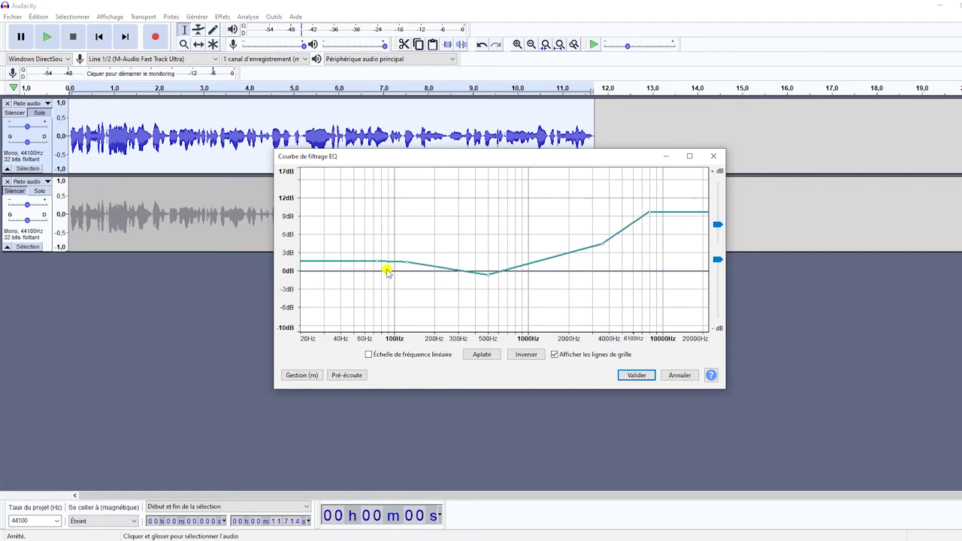
drag(379, 265, 398, 258)
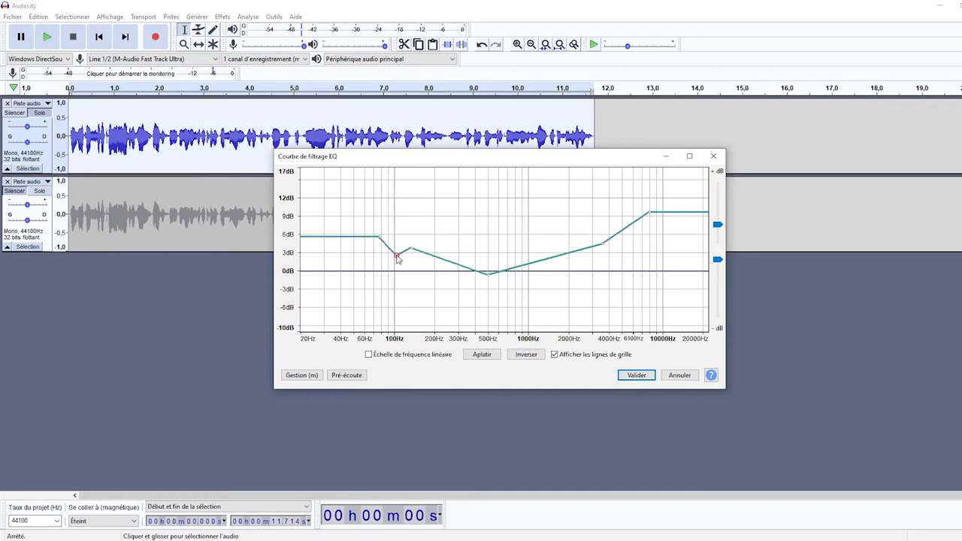
mouse_move(454, 266)
mouse_down()
mouse_move(455, 250)
mouse_move(441, 258)
mouse_up()
drag(407, 259, 412, 261)
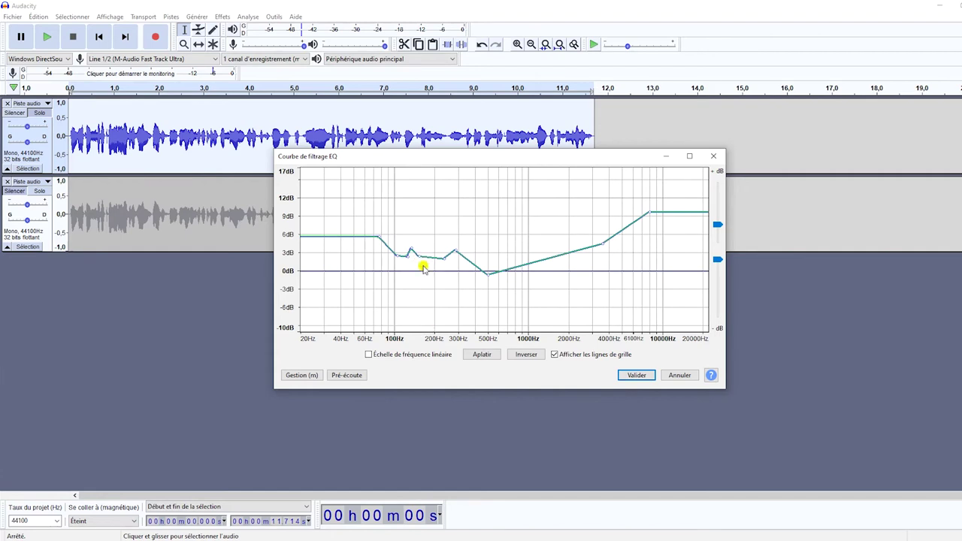
drag(422, 259, 428, 233)
Extend the Filter Curve's upper display limit to 26 dB and try a dip to about -1 dB just below 100 Hz.
drag(718, 225, 681, 176)
mouse_move(718, 260)
mouse_down()
mouse_move(719, 273)
mouse_move(718, 260)
mouse_up()
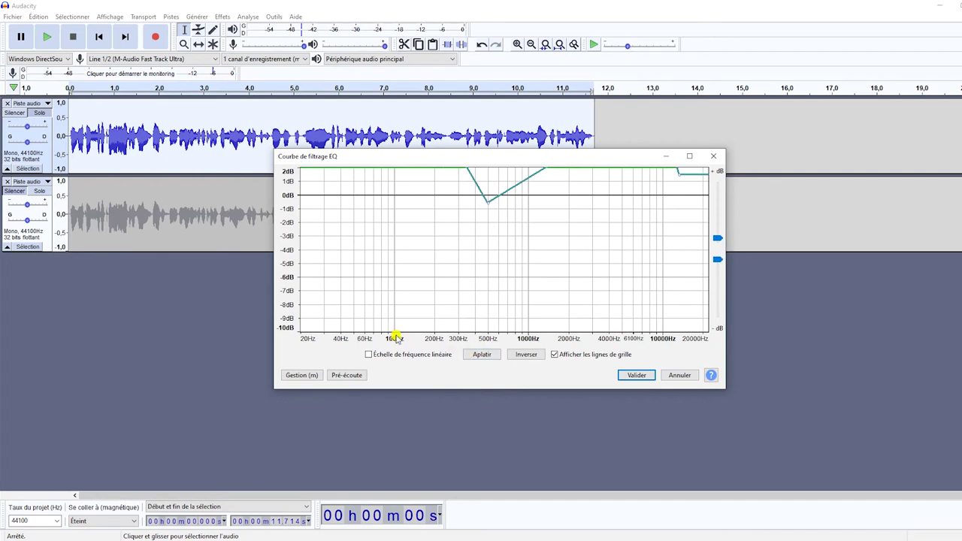
drag(718, 236, 720, 217)
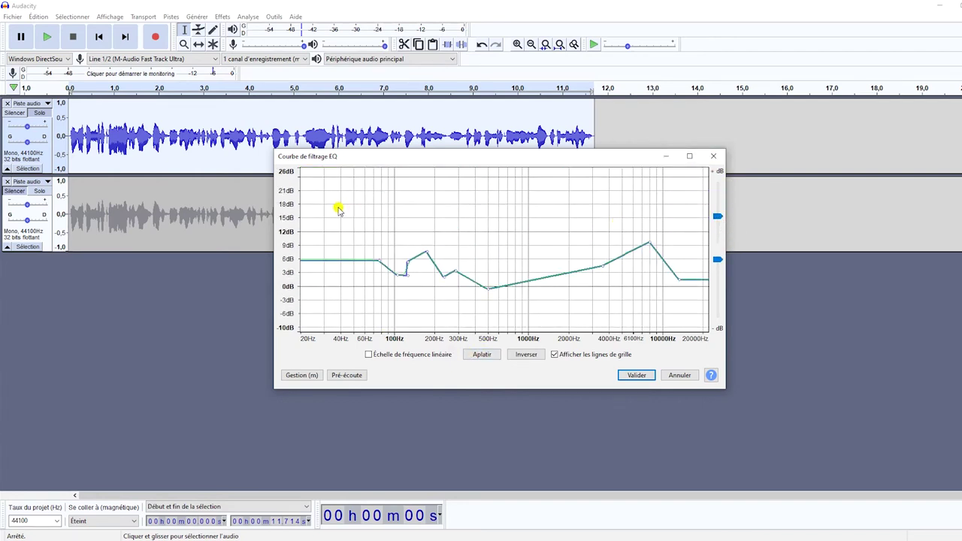
click(405, 276)
drag(389, 284, 392, 294)
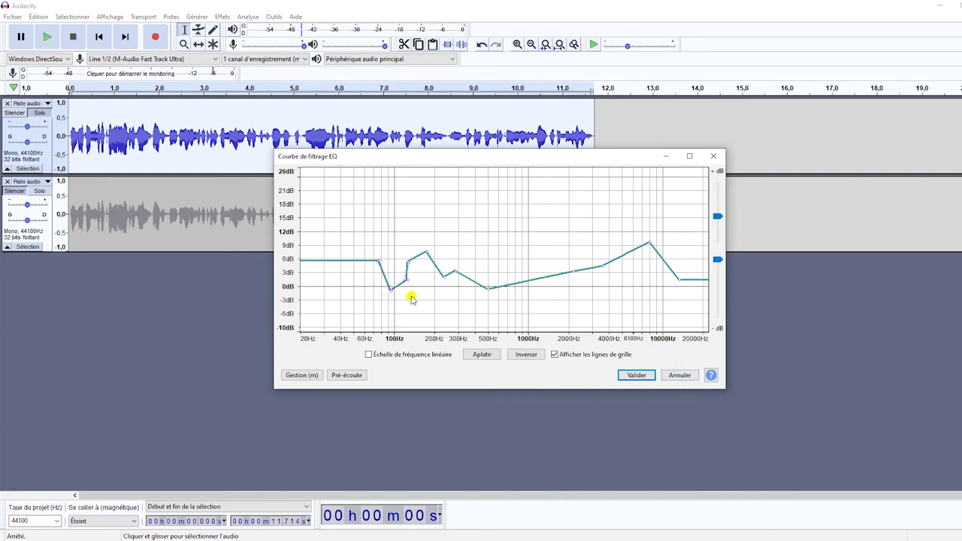
Flatten the filter curve, try a boost of about 5 dB in the lows and 19 dB above 6 kHz, and discard it.
click(479, 354)
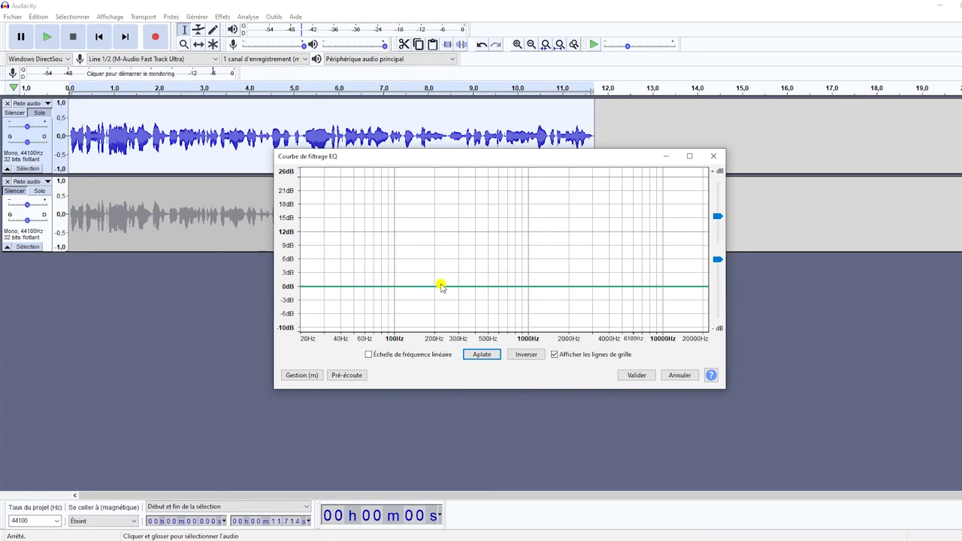
drag(442, 288, 632, 199)
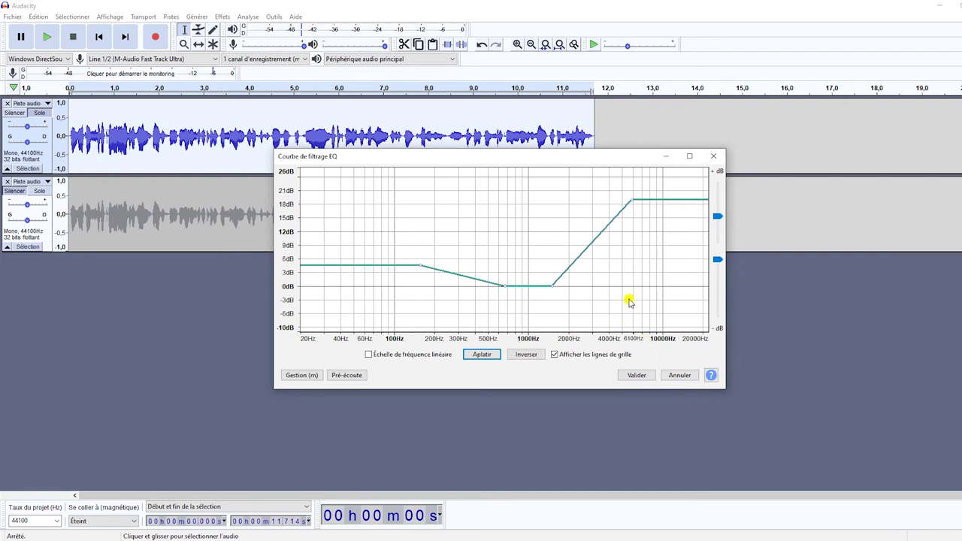
click(680, 375)
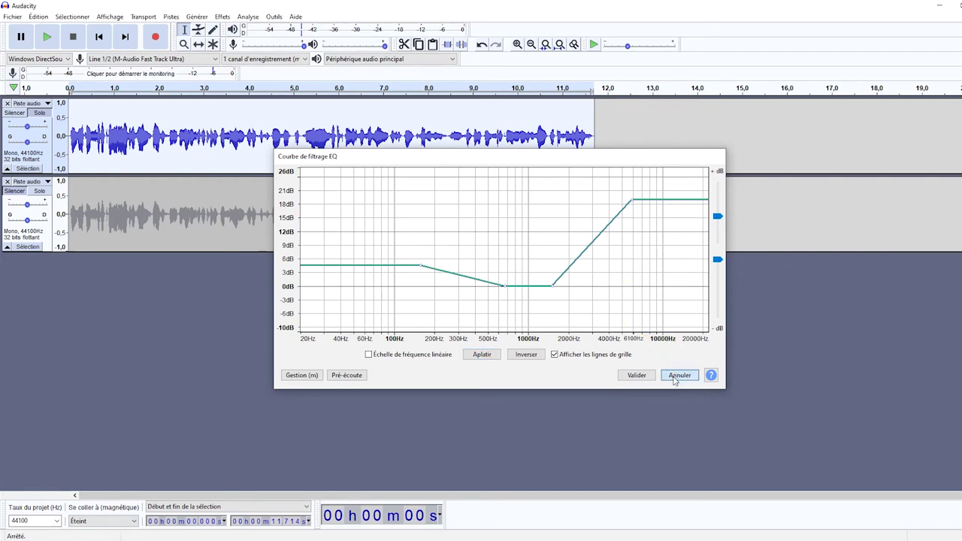
Try changing the gain, frequency and Q of several bands in SAFEEqualiser, and close it without applying.
click(224, 17)
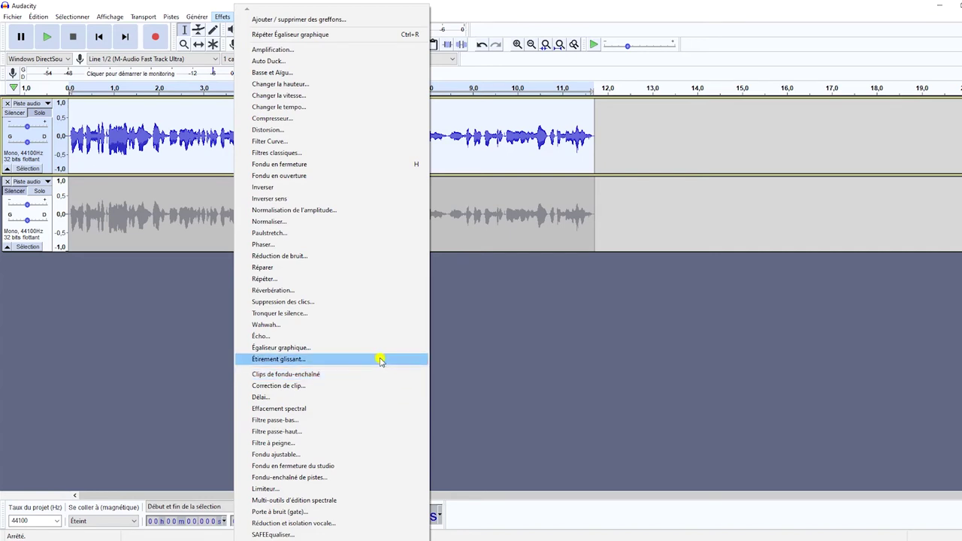
click(293, 534)
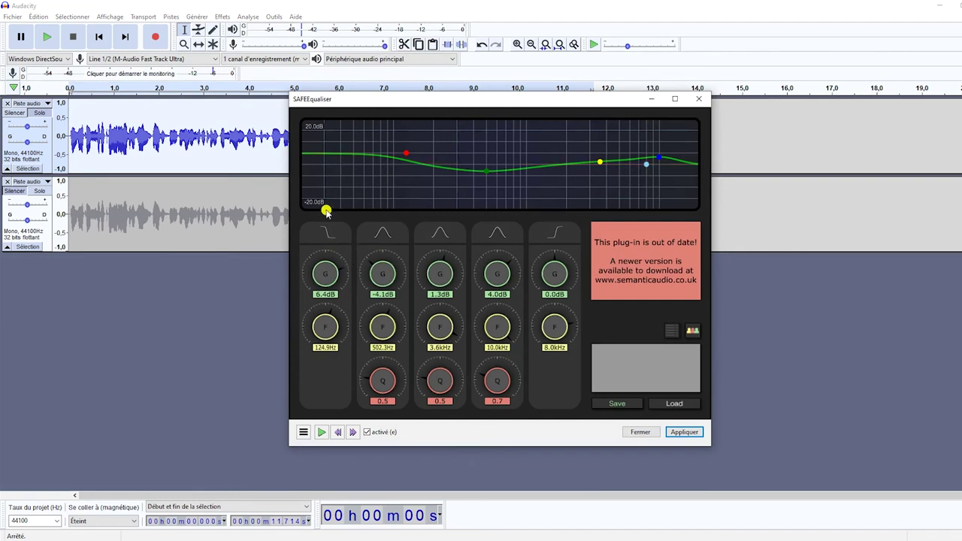
drag(325, 275, 326, 307)
drag(372, 268, 383, 256)
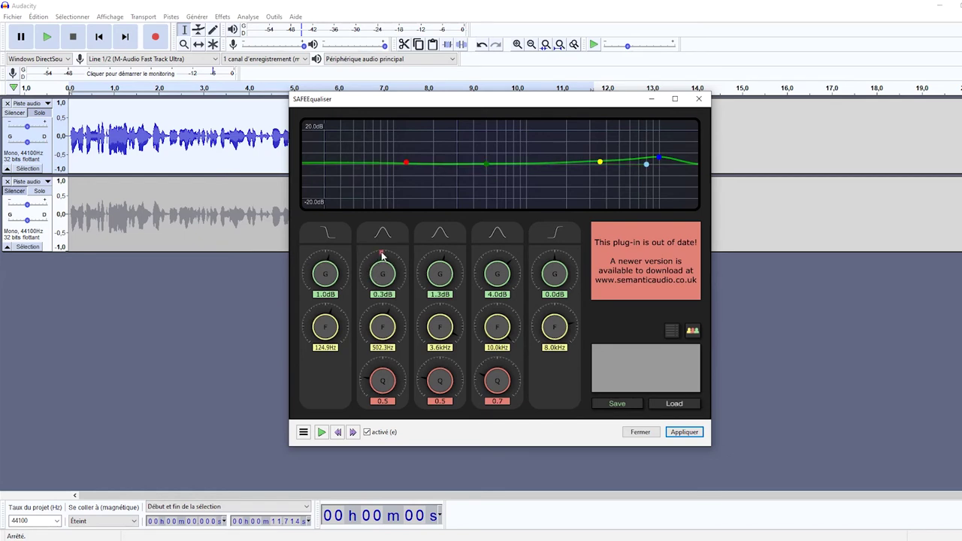
mouse_move(322, 267)
mouse_down()
mouse_move(327, 249)
mouse_move(320, 269)
mouse_up()
drag(502, 277, 423, 261)
drag(440, 382, 345, 374)
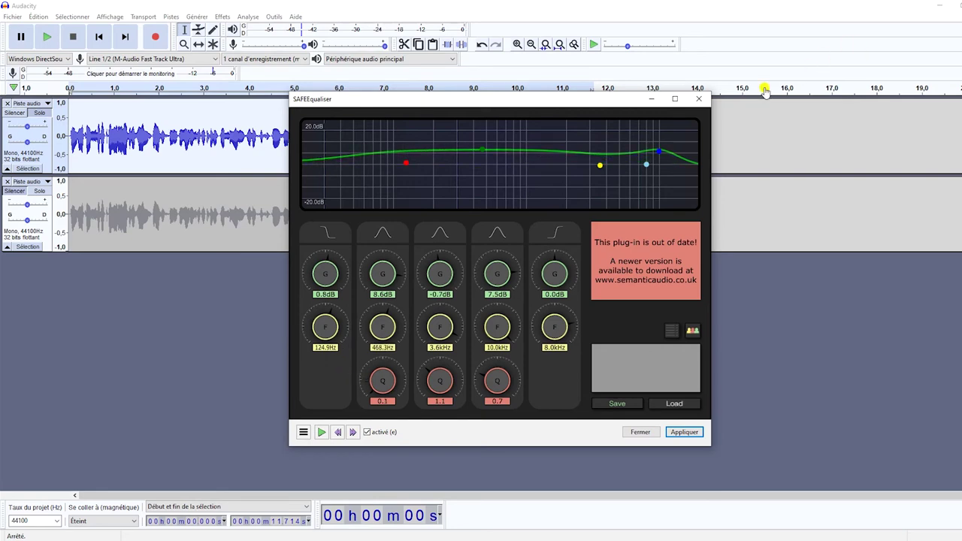
click(701, 98)
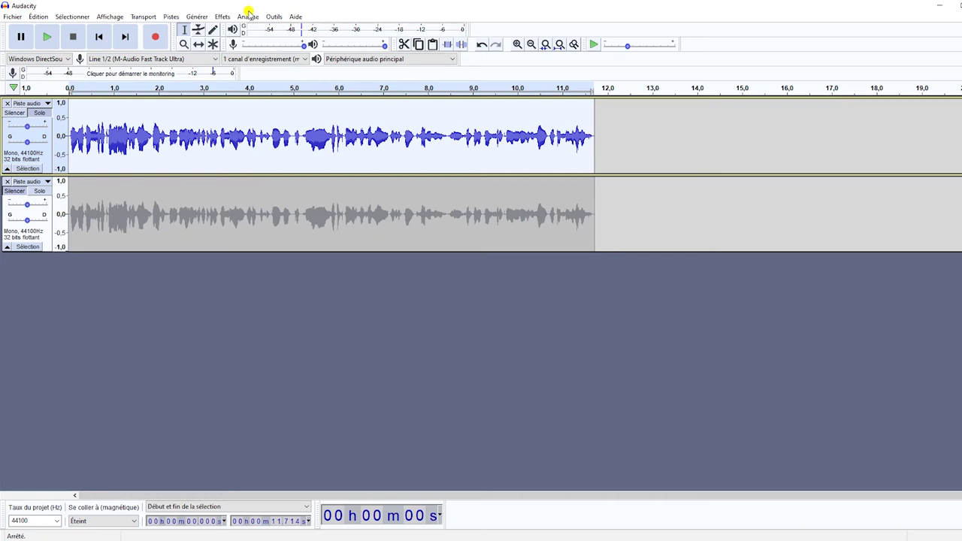
Open the Bass and Treble effect (Basse et Aigu) for the whole upper voice track.
click(224, 16)
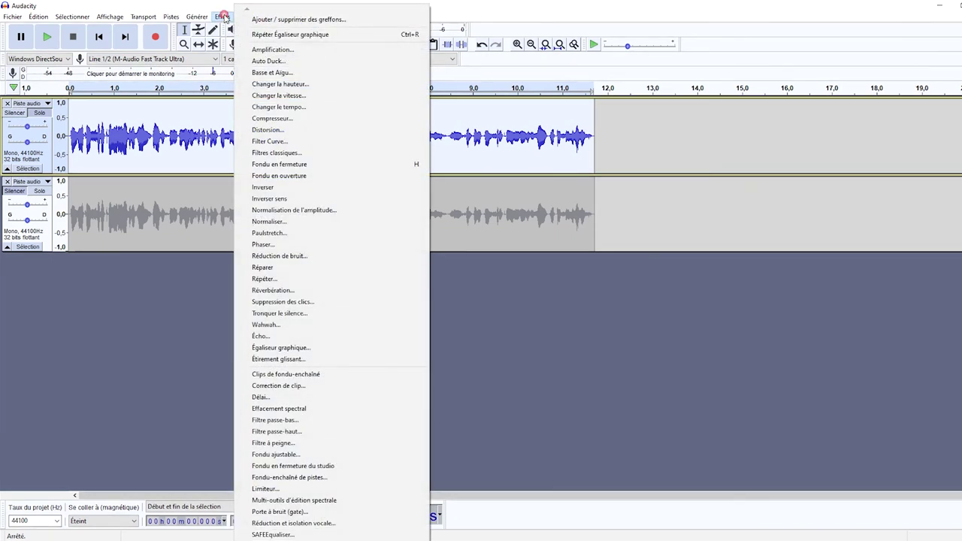
click(133, 78)
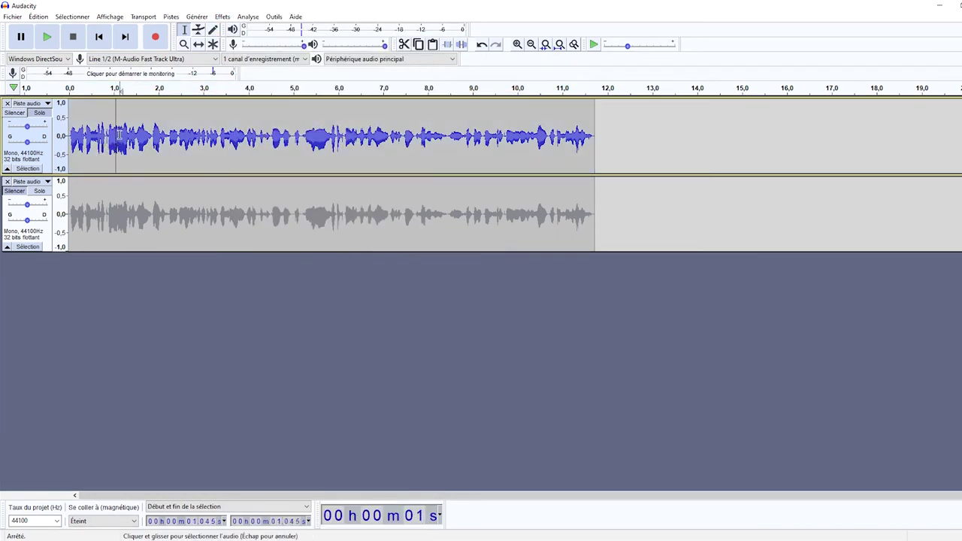
click(224, 18)
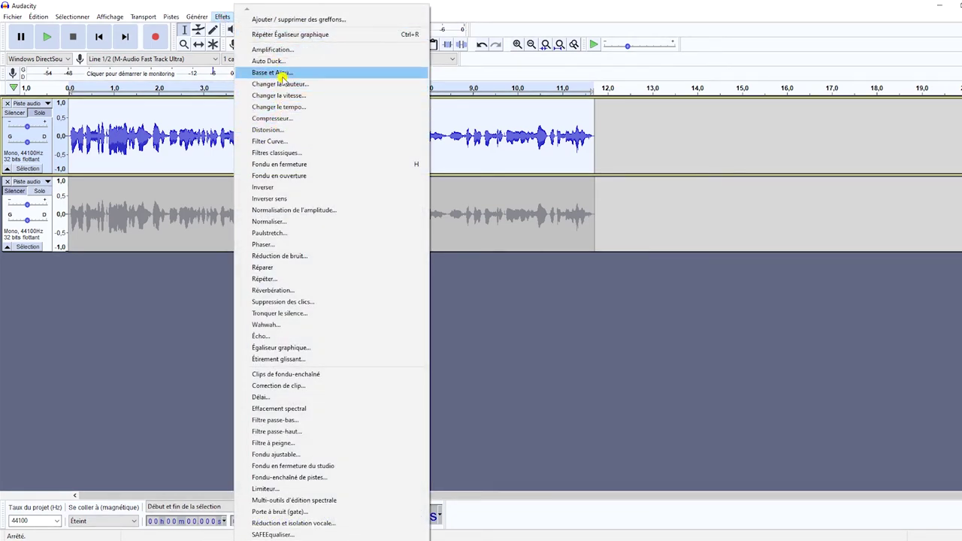
click(291, 73)
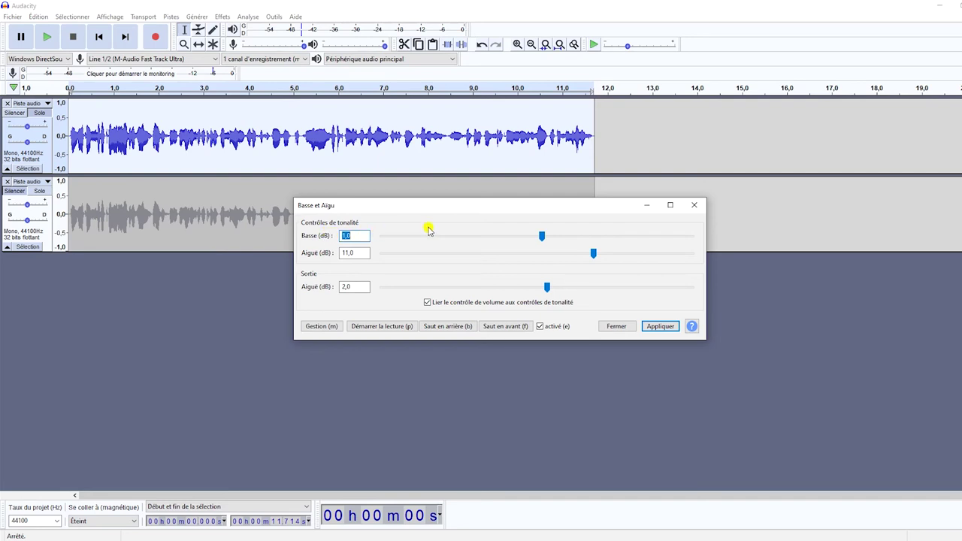
Switch to Photos to examine the SM58 response curve and the chart of attenuated, neutral and boosted ranges, and return to Audacity.
click(573, 539)
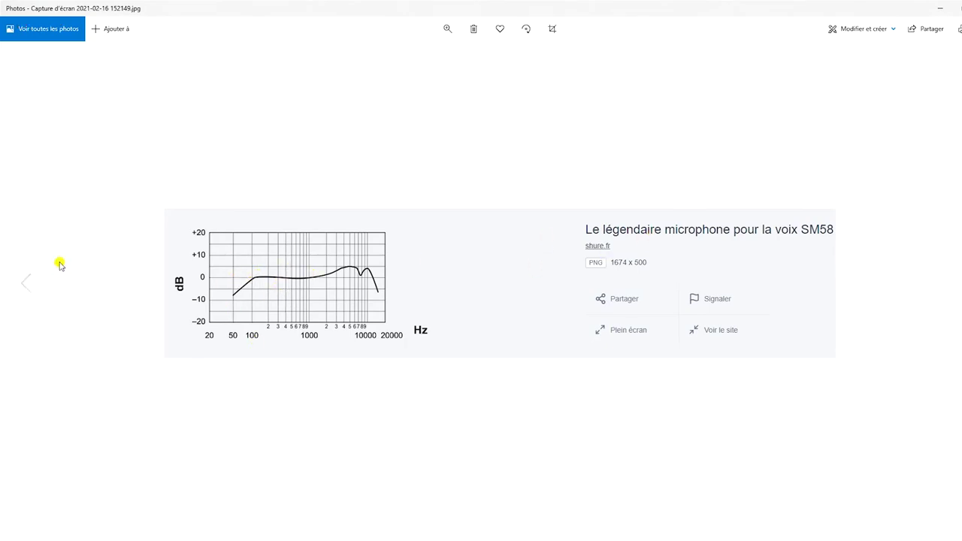
click(25, 284)
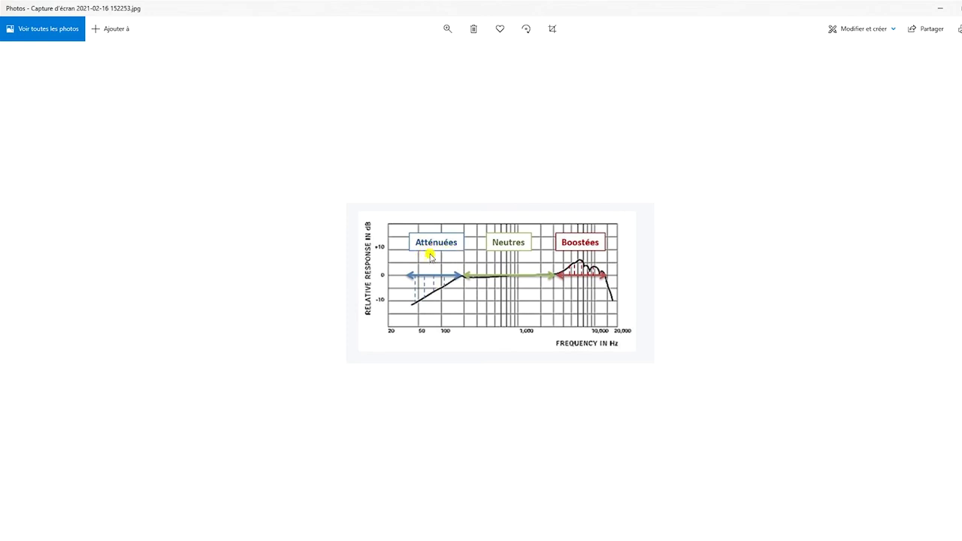
click(940, 6)
Unlink the volume from the tone controls, and set the bass to 3 dB and the treble to 0 dB.
click(540, 236)
drag(540, 236, 562, 235)
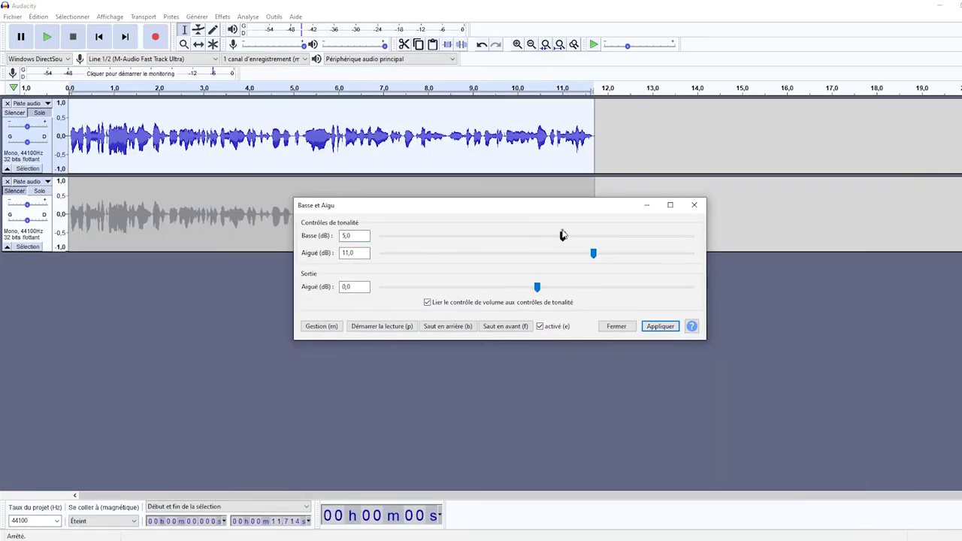
click(429, 303)
double_click(348, 236)
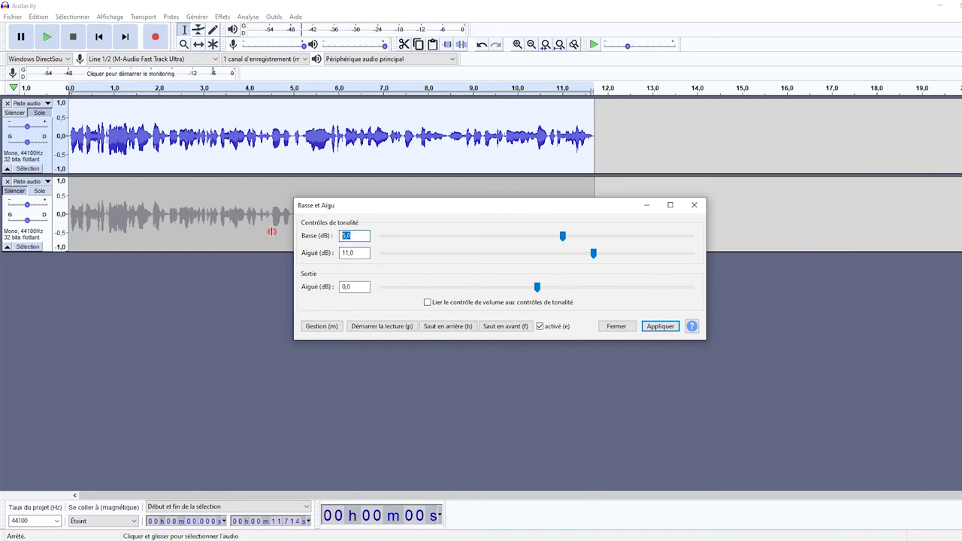
text(0)
text(0)
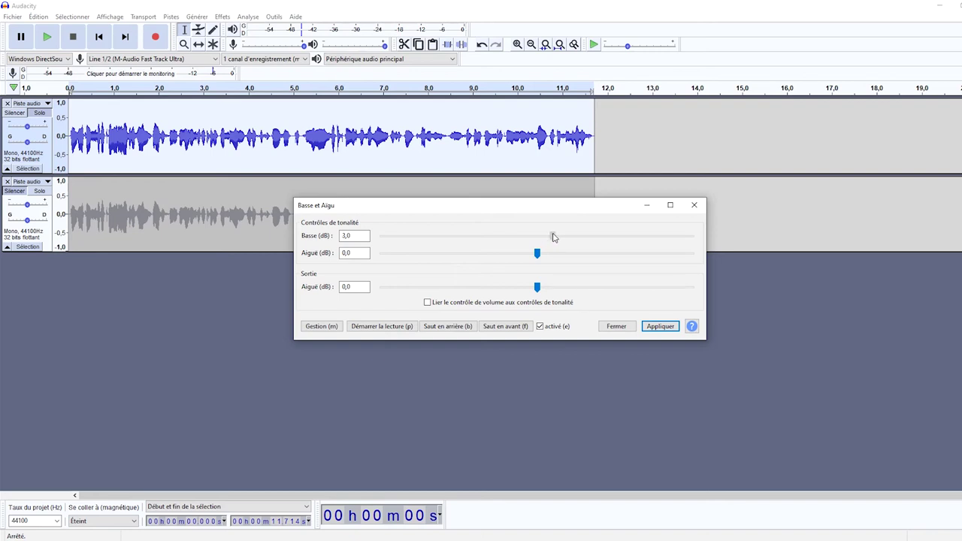
Preview the voice with the 3 dB bass boost and compare it with the effect bypassed.
click(368, 327)
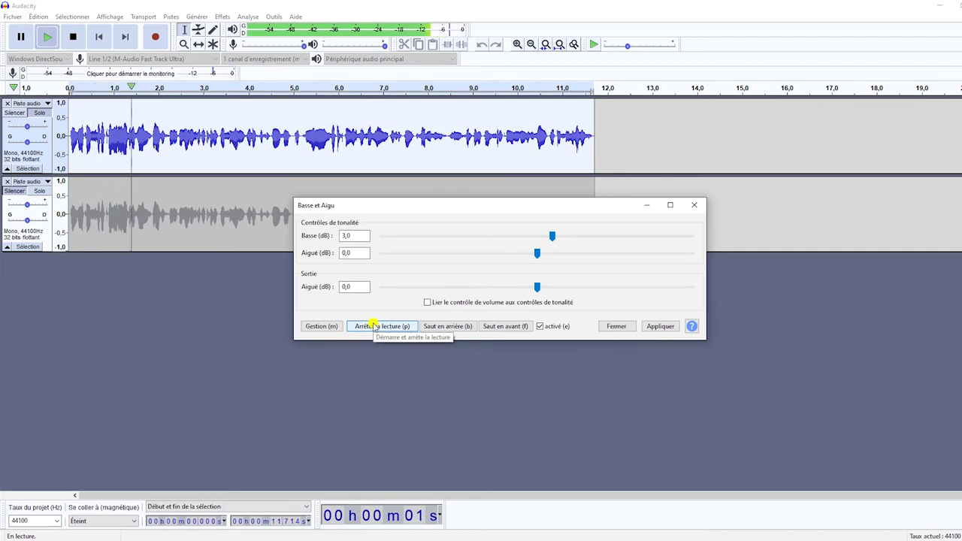
click(405, 329)
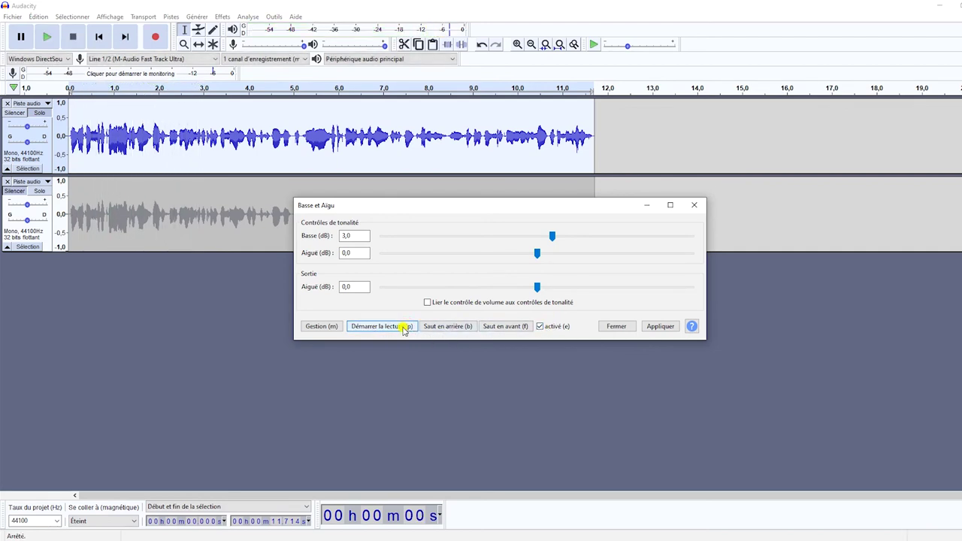
click(398, 328)
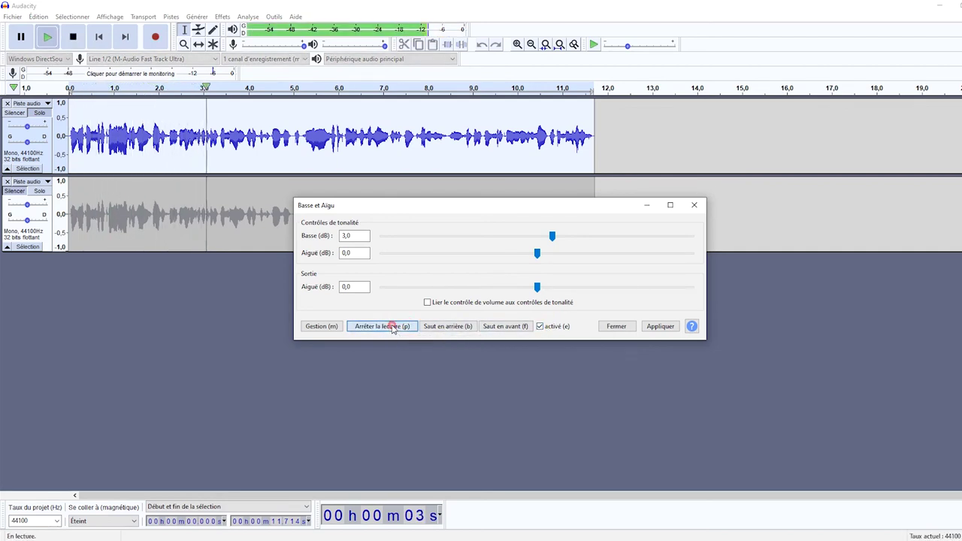
click(540, 327)
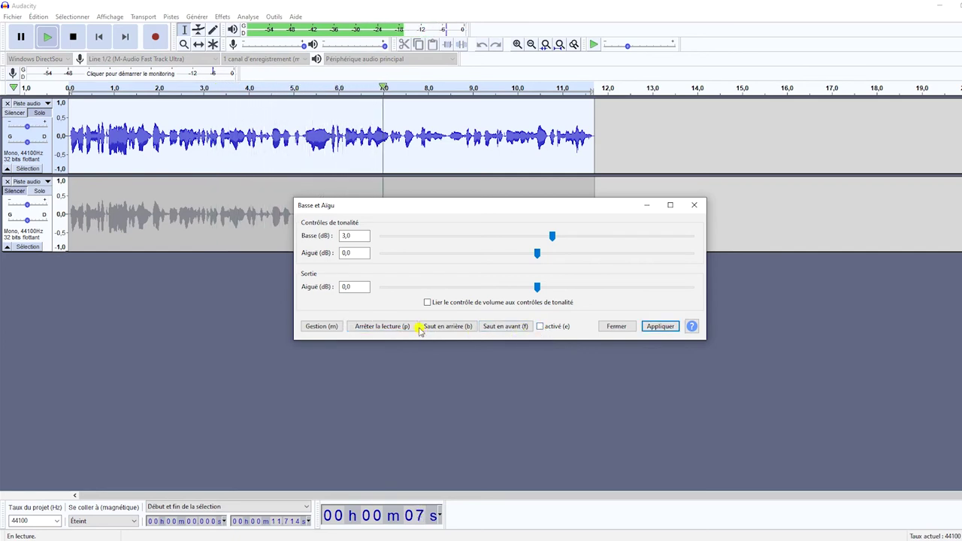
click(396, 326)
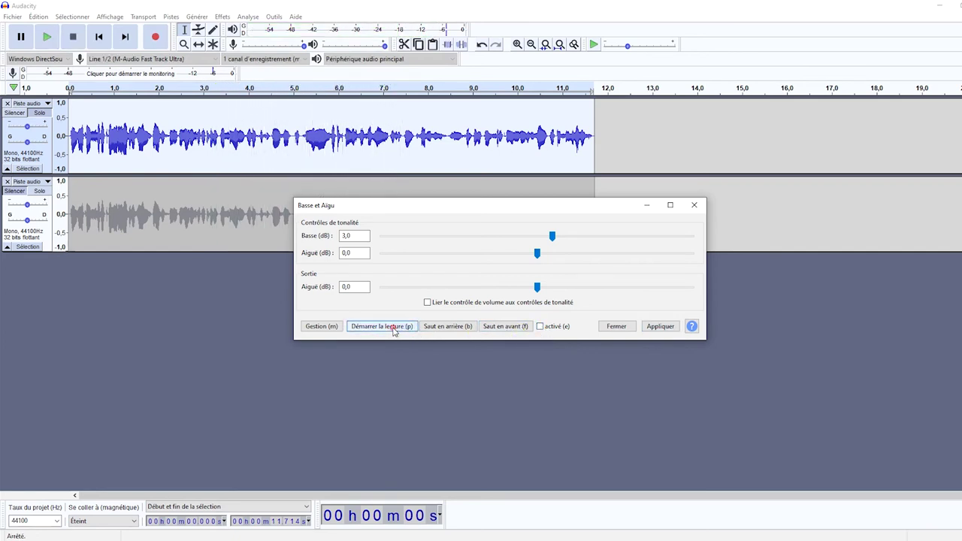
Try the bass at 0 dB with the treble at 5 dB and preview the voice.
click(553, 237)
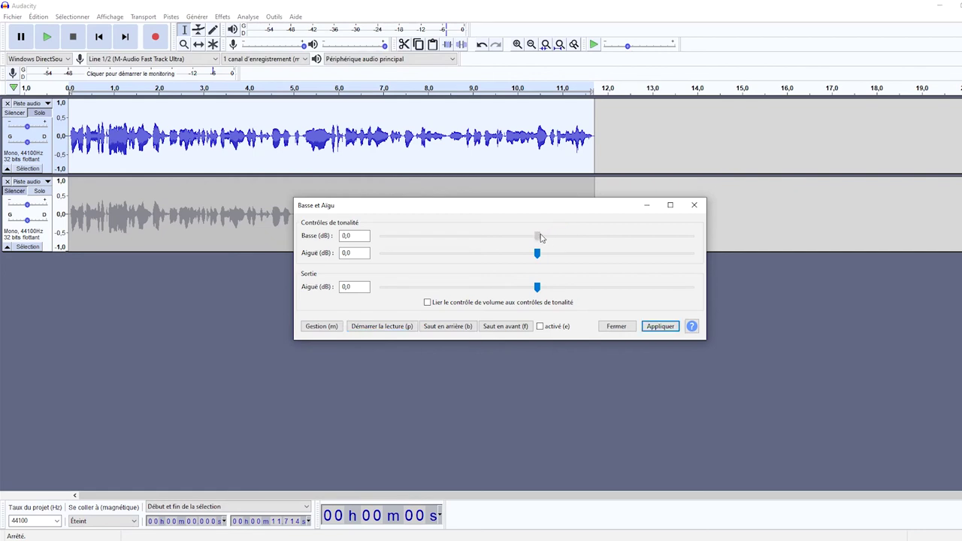
click(334, 258)
click(387, 331)
click(385, 328)
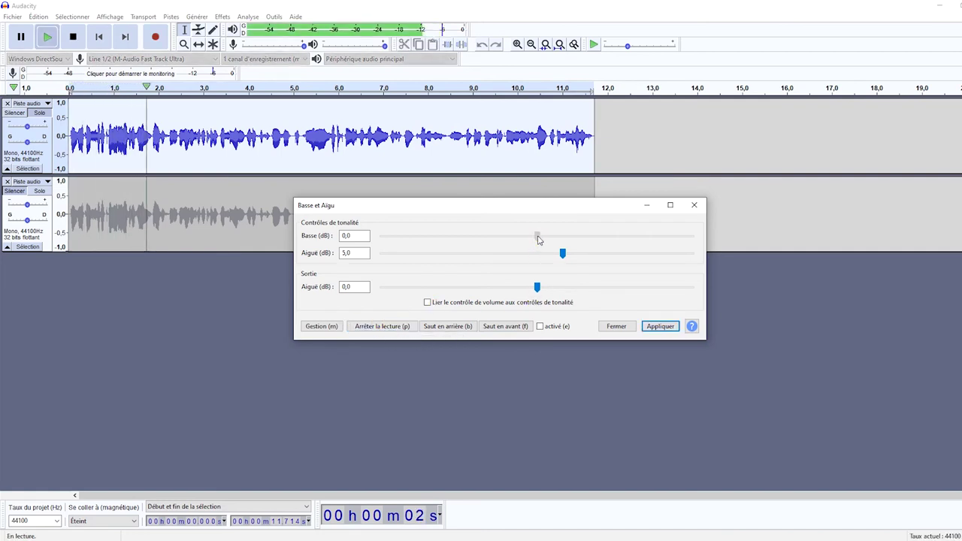
Set the bass to 2 dB and the treble to 10 dB, comparing playback with the effect enabled and bypassed.
drag(539, 239, 594, 258)
click(539, 328)
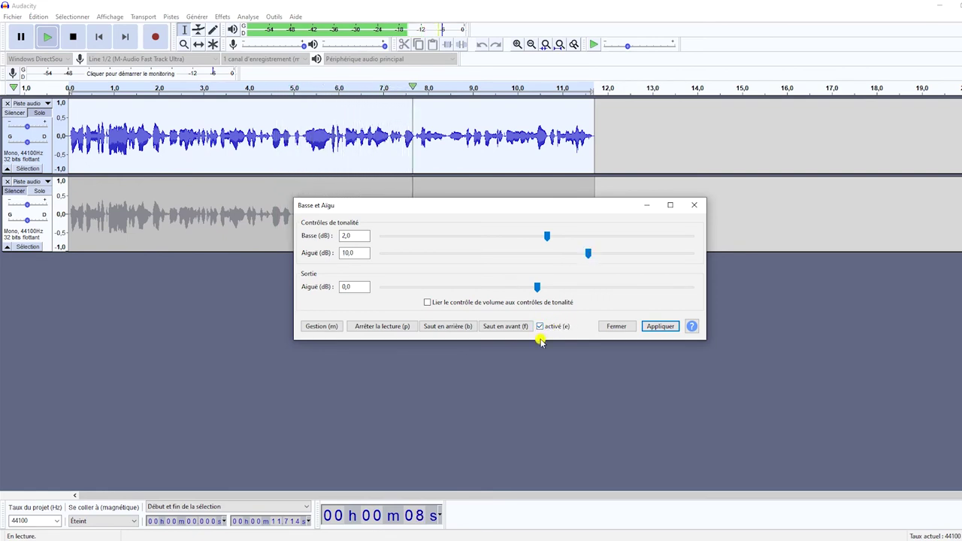
click(541, 328)
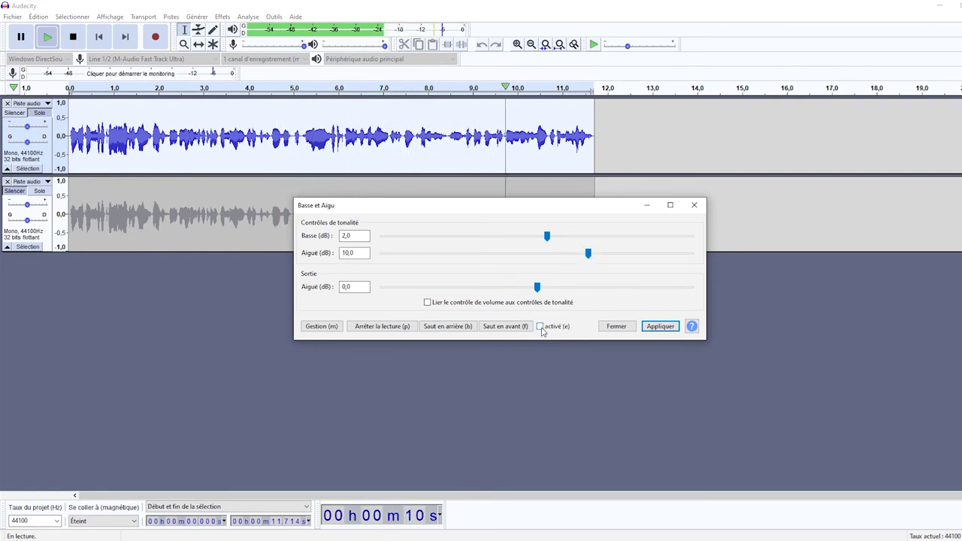
click(540, 328)
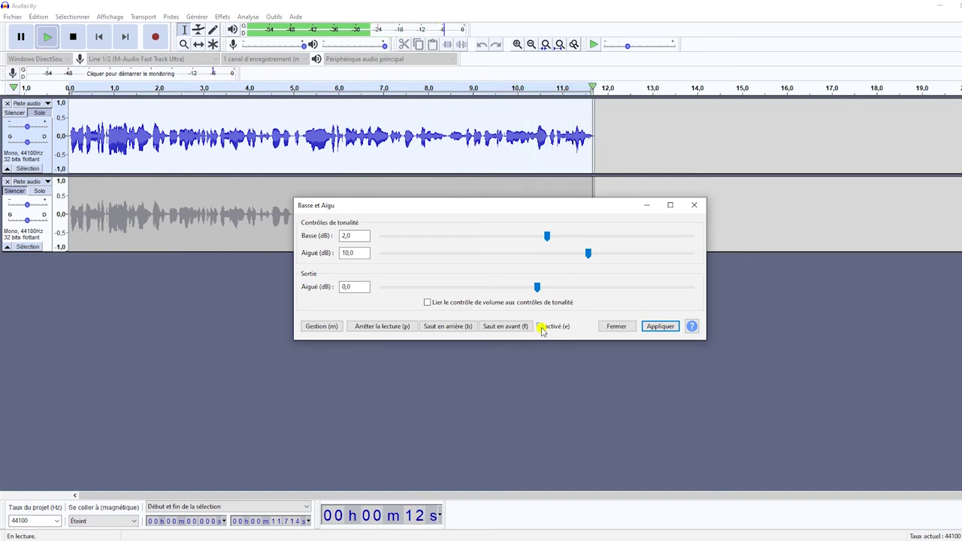
click(385, 328)
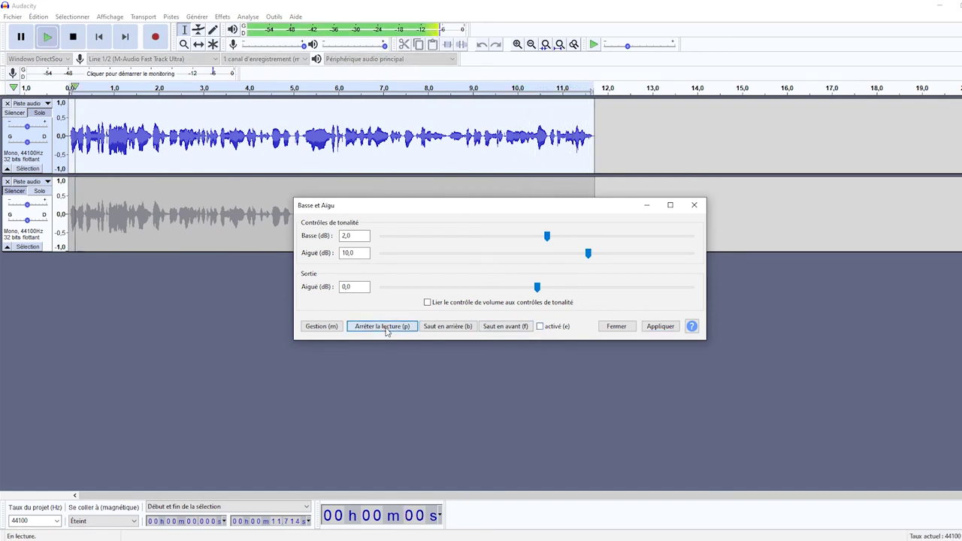
click(540, 328)
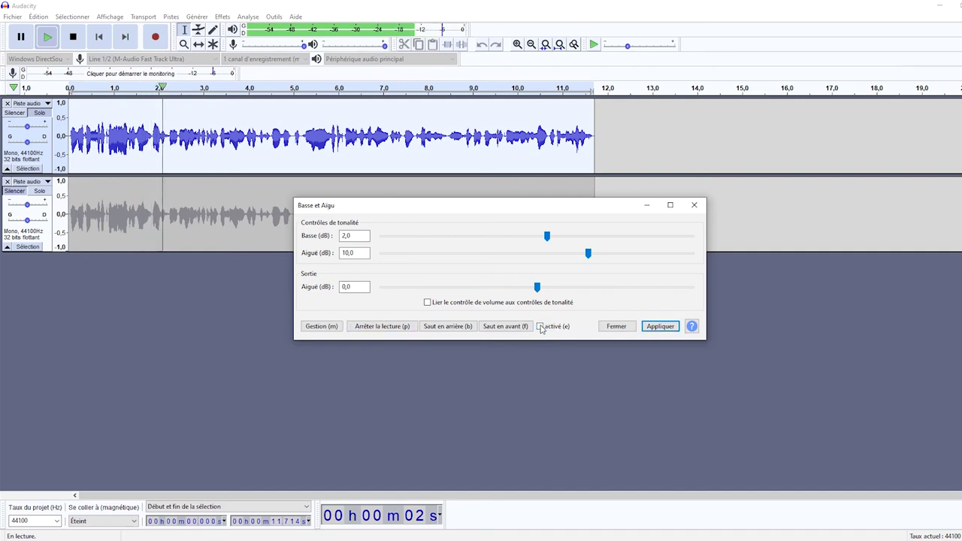
Raise the treble to 13 dB and the output level to 6 dB, comparing playback with the effect enabled and bypassed.
drag(588, 253, 604, 256)
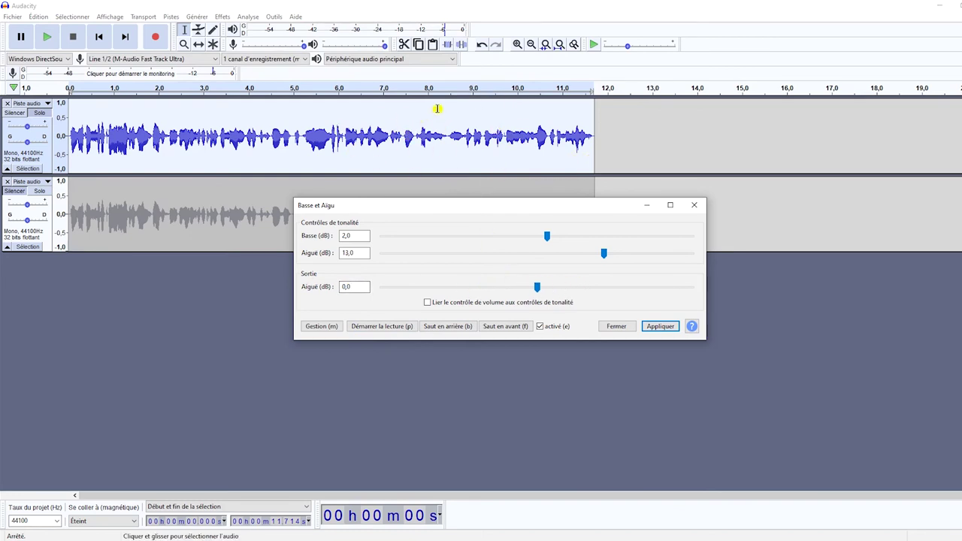
click(394, 328)
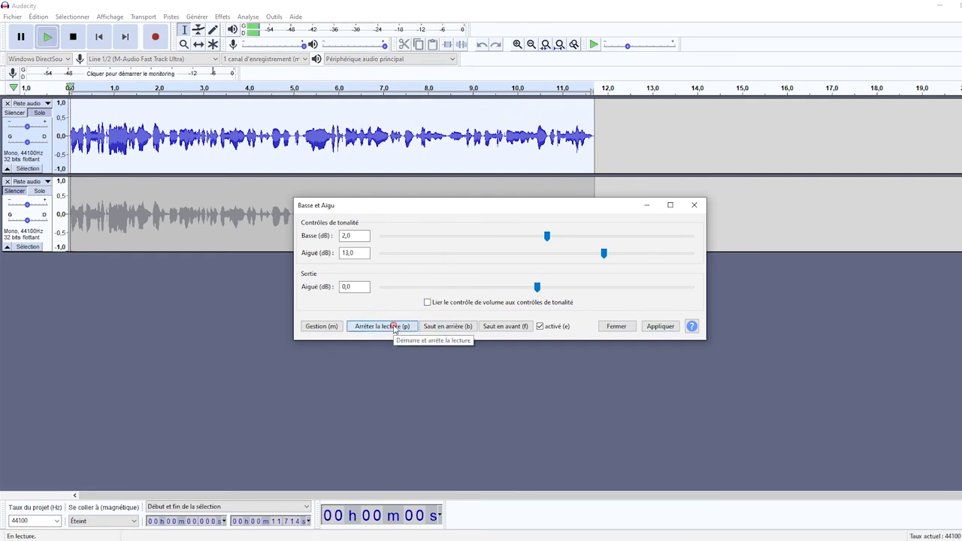
drag(537, 288, 570, 290)
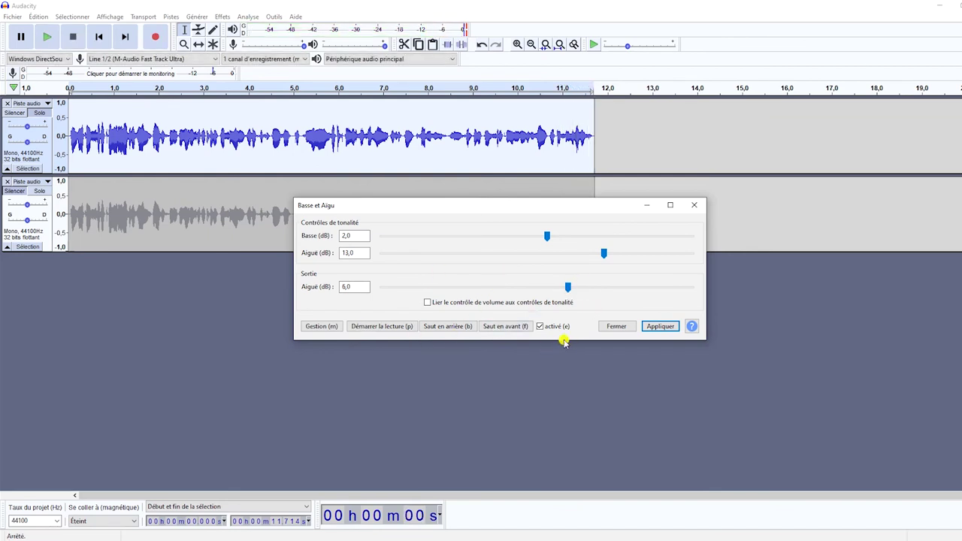
click(380, 328)
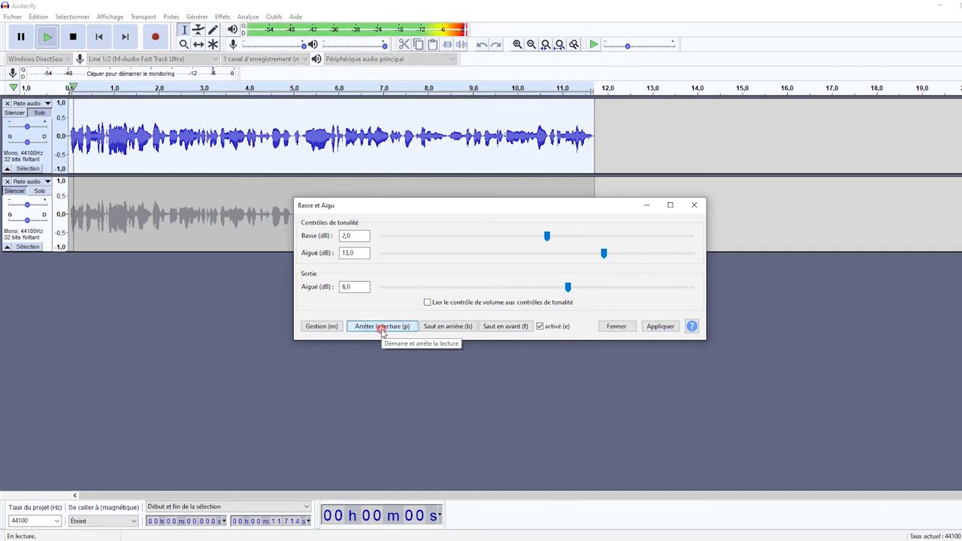
click(547, 329)
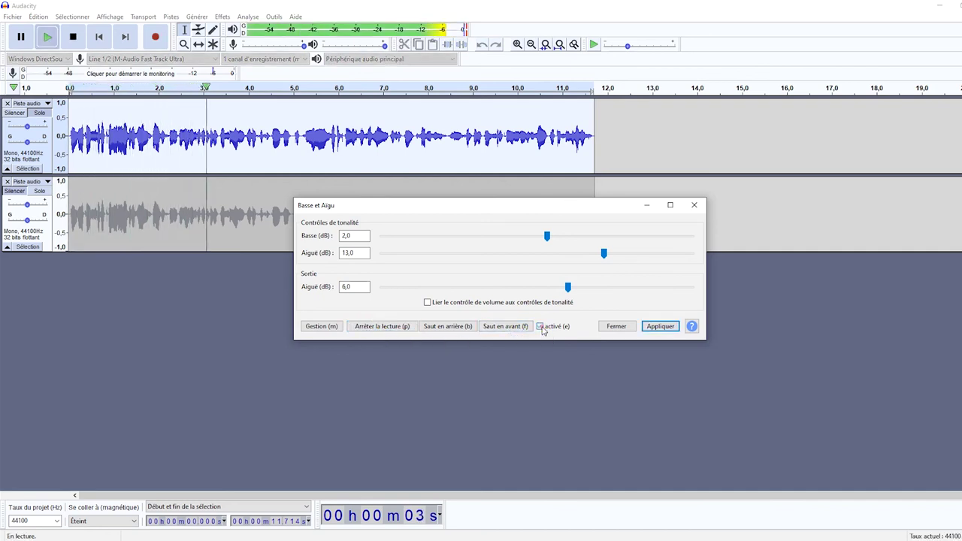
click(541, 327)
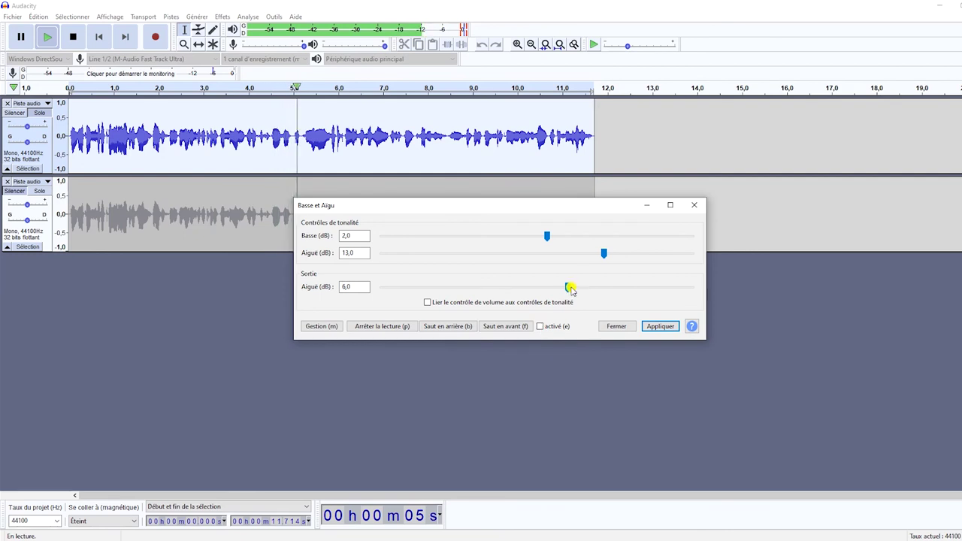
Lower the output level to 3 dB and preview the voice with the effect enabled.
drag(571, 289, 553, 288)
click(382, 328)
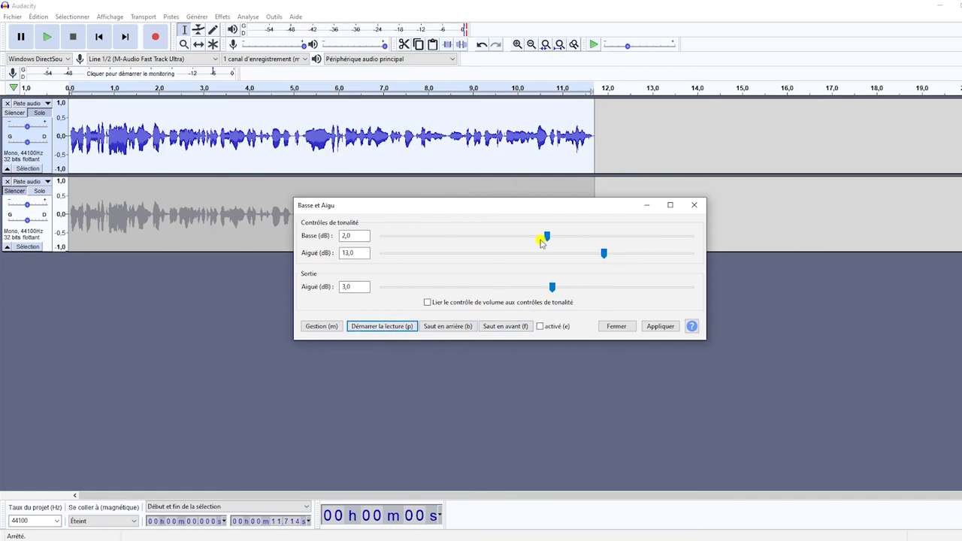
click(393, 326)
click(541, 326)
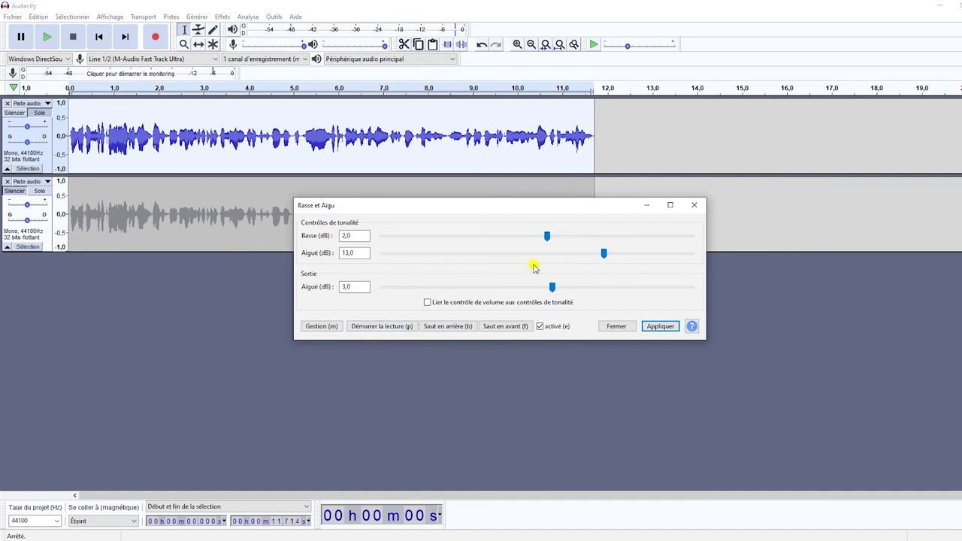
click(391, 327)
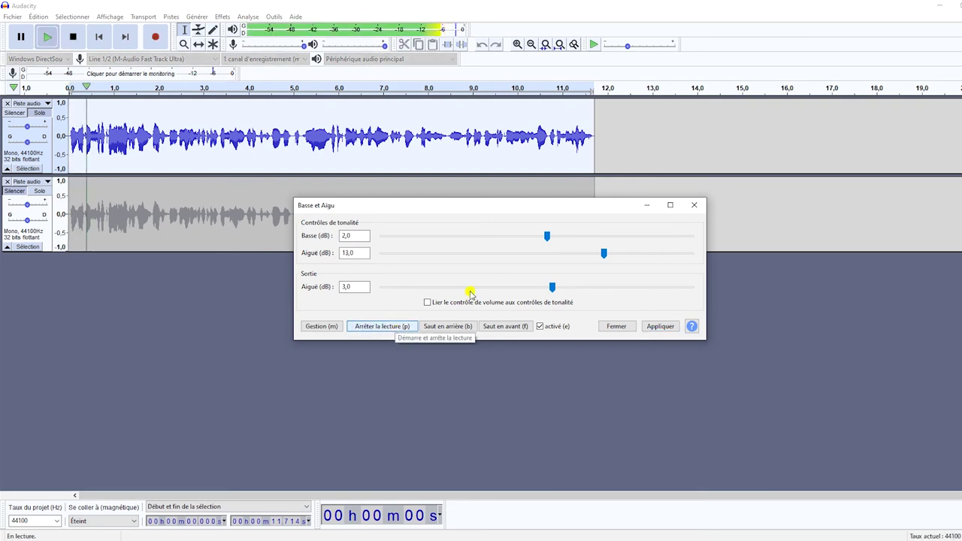
Try the bass at 1 dB with the treble at 13 dB and preview the voice from the start.
drag(546, 236, 542, 239)
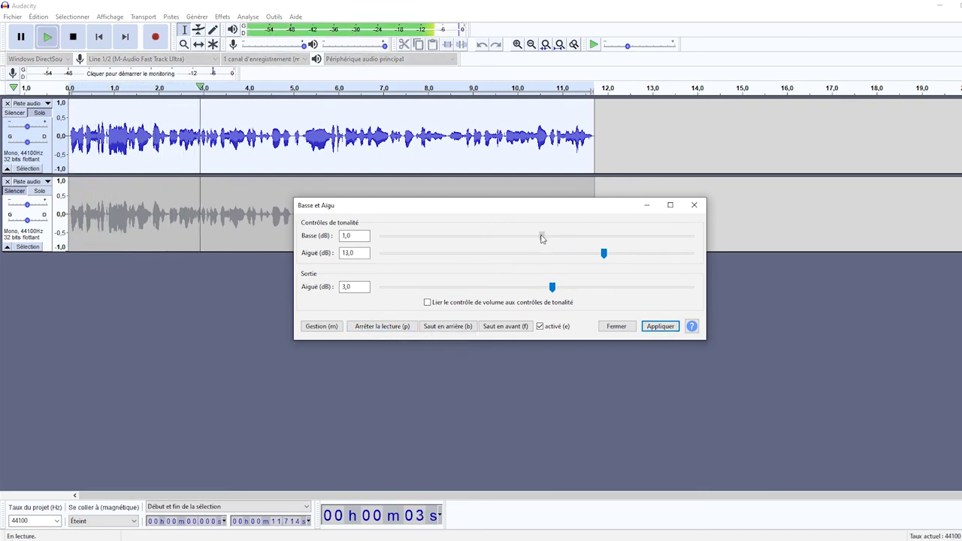
click(403, 327)
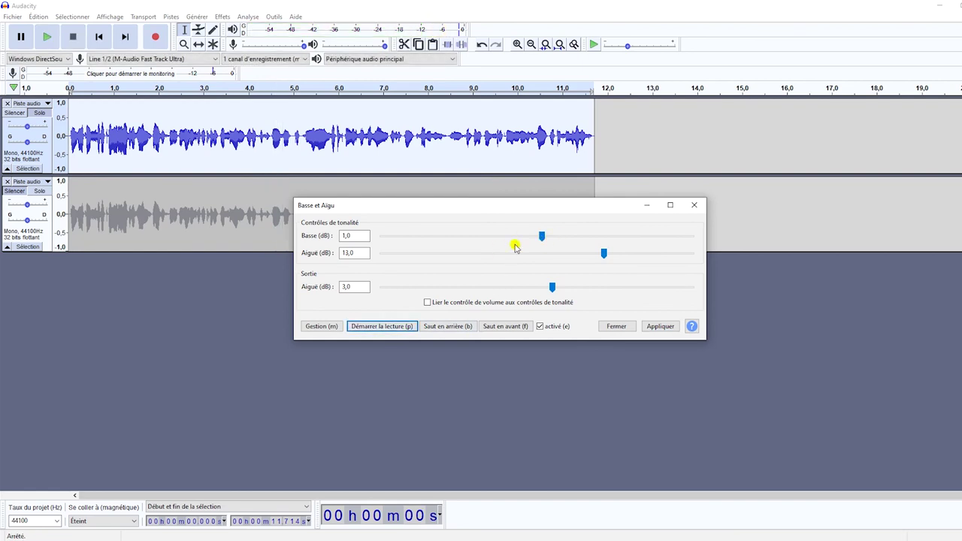
click(410, 328)
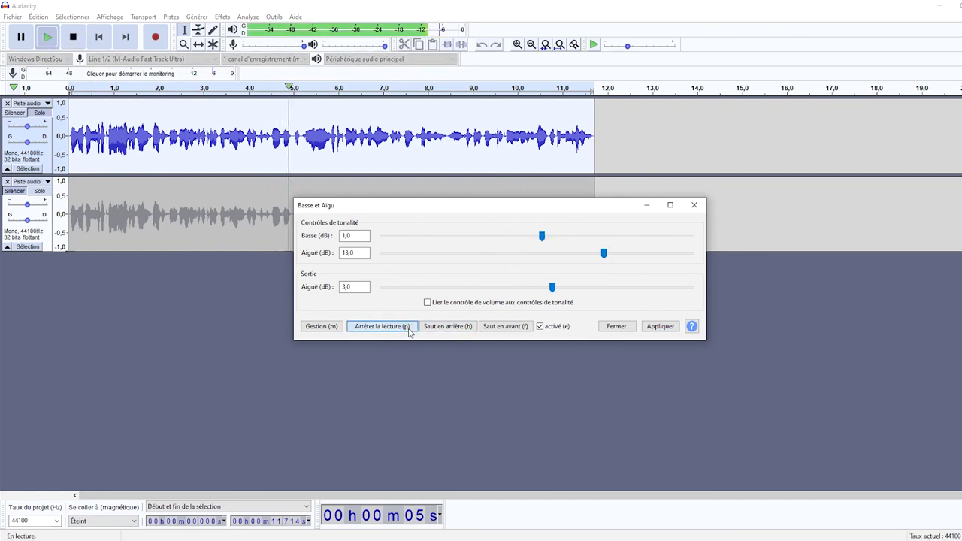
Try the bass at -2 dB, then -3 dB, with the treble lowered to 11 dB, previewing the voice.
drag(540, 241, 515, 236)
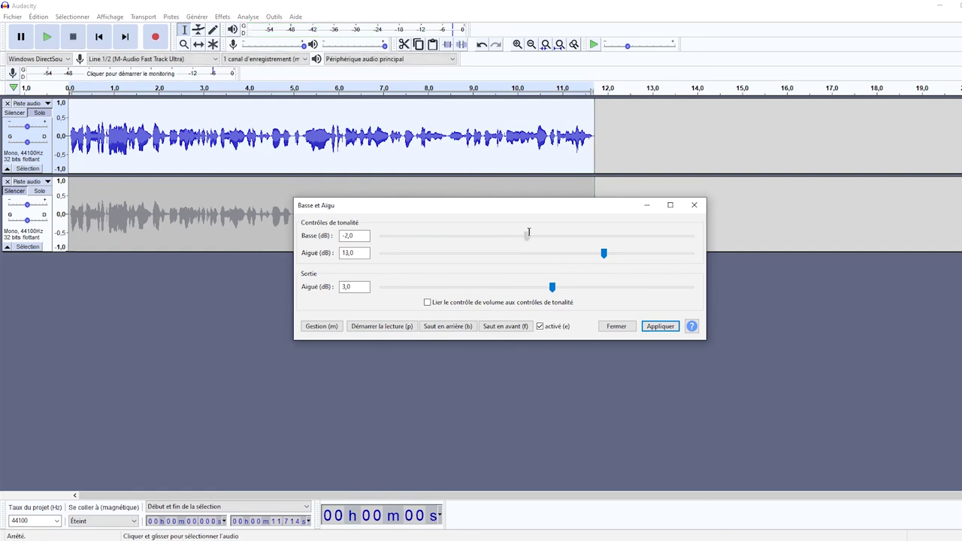
click(404, 329)
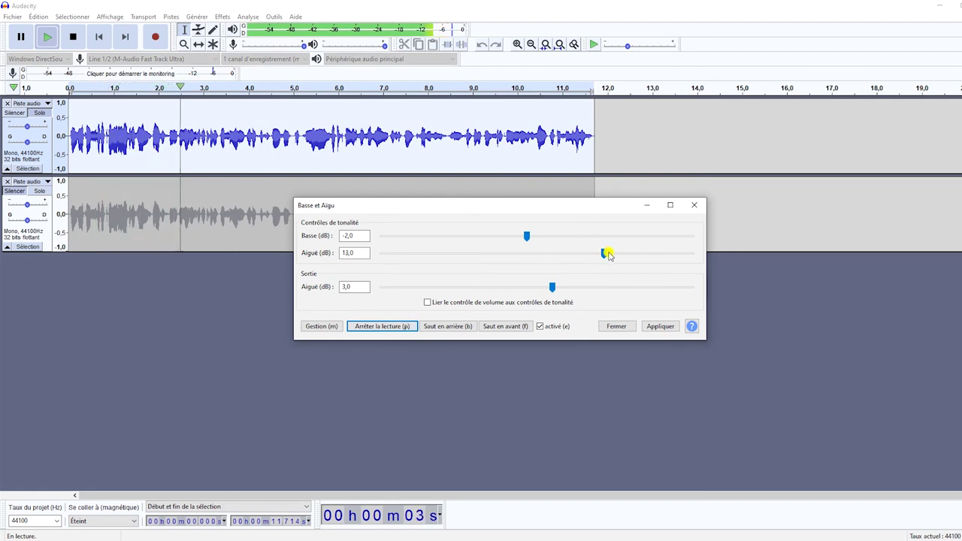
drag(607, 255, 595, 256)
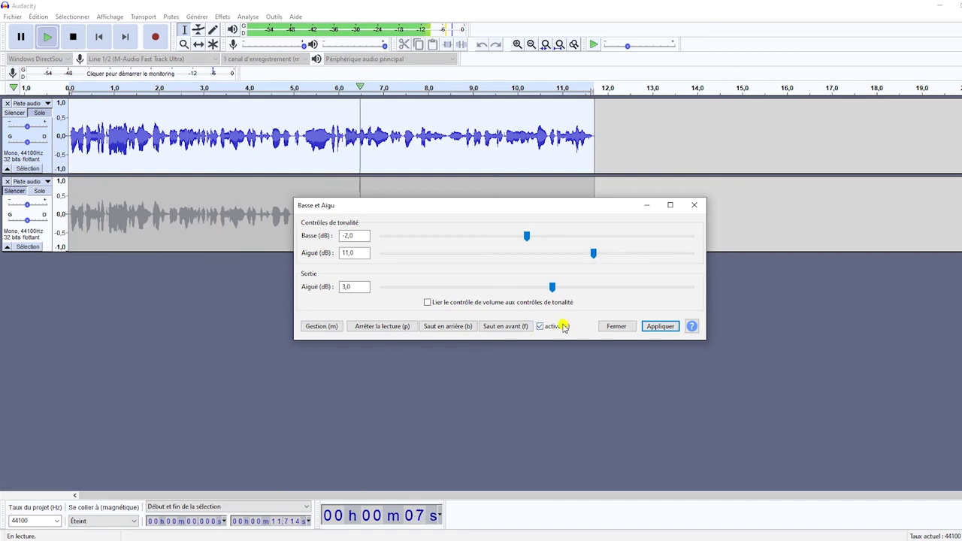
drag(526, 236, 521, 237)
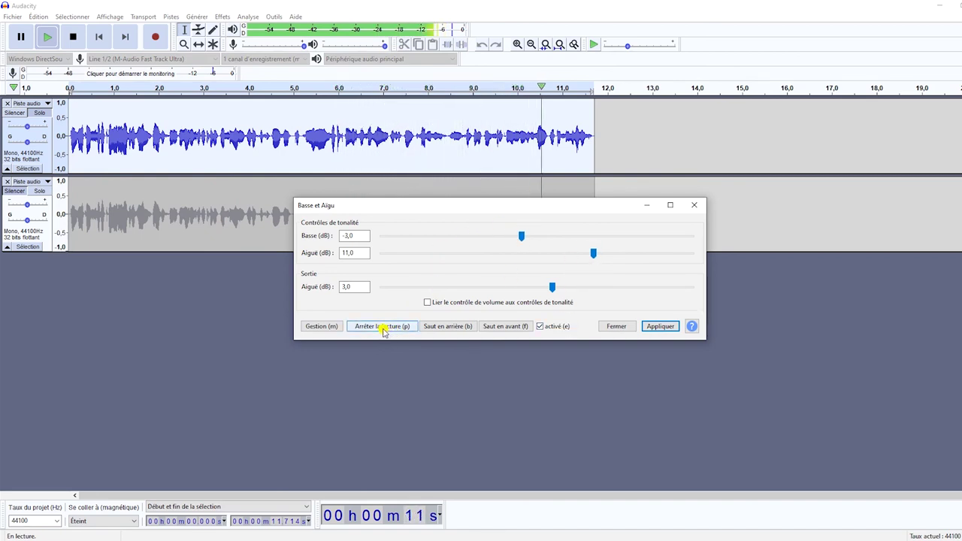
click(383, 328)
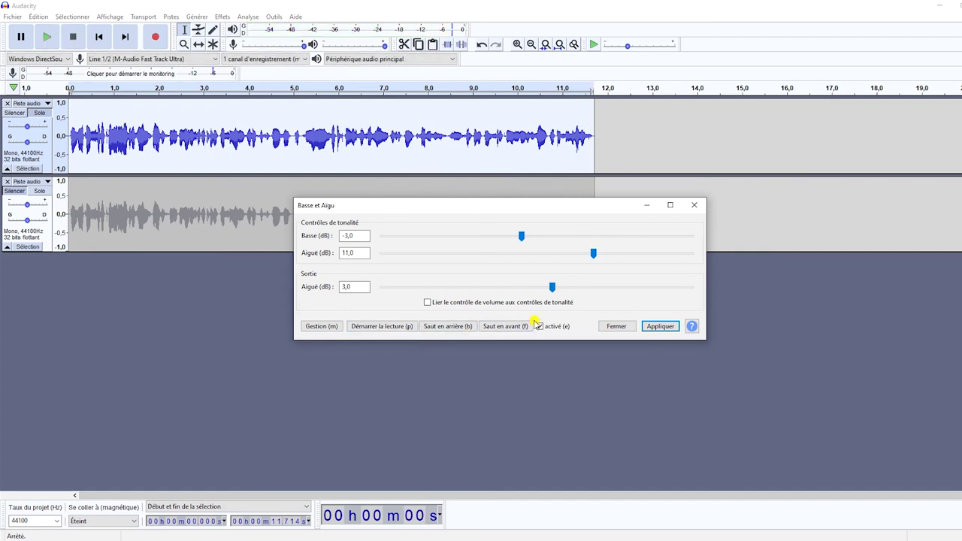
click(382, 329)
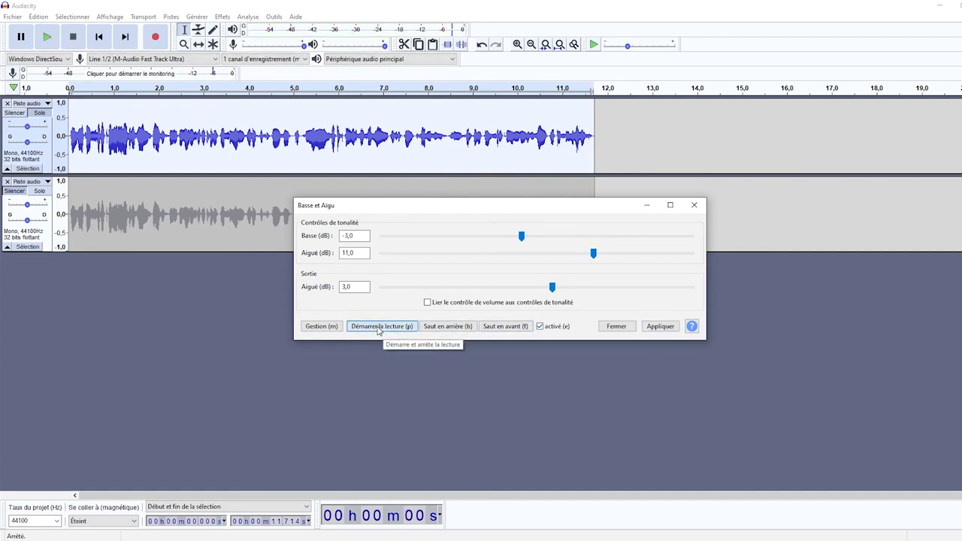
Set the bass to 1 dB and the treble to 12 dB, compare playback with the effect bypassed and enabled, and apply it.
click(542, 327)
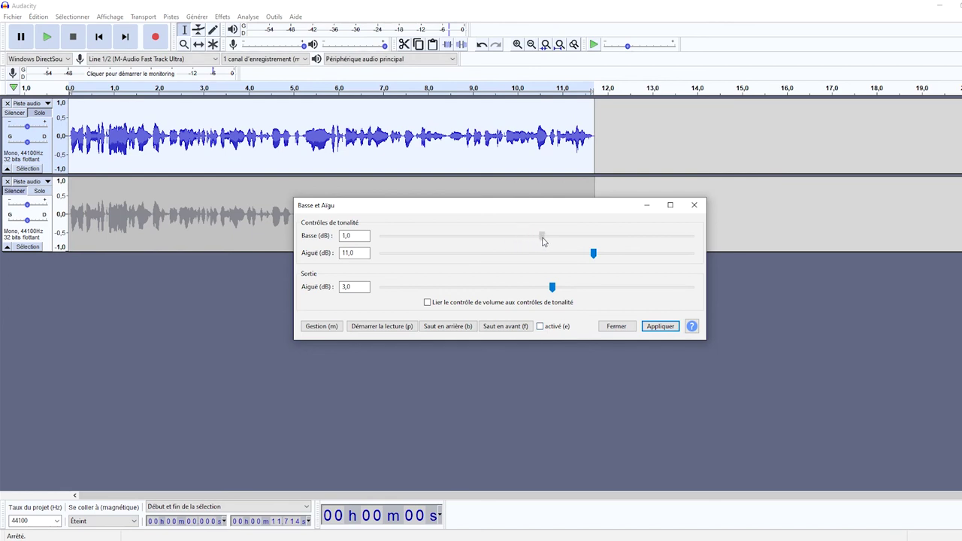
click(399, 326)
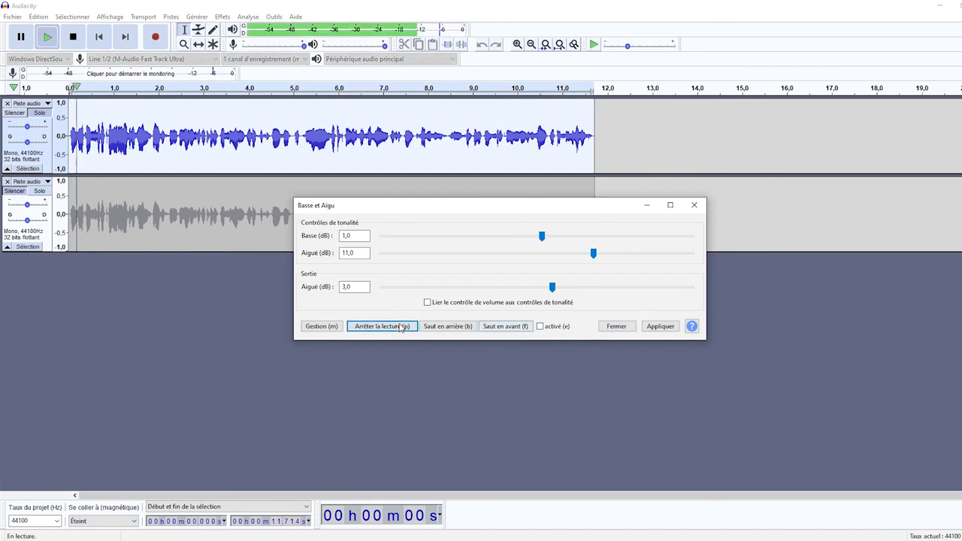
click(541, 327)
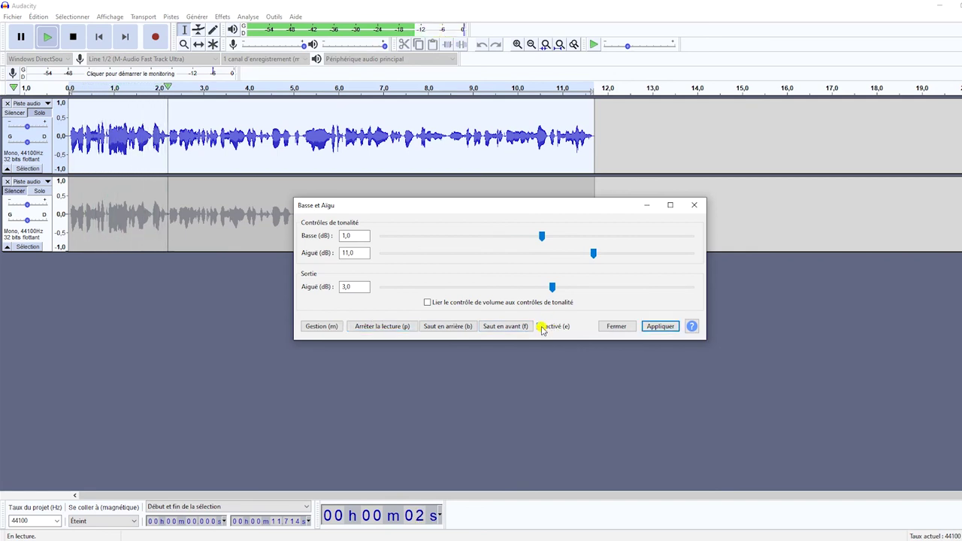
click(542, 326)
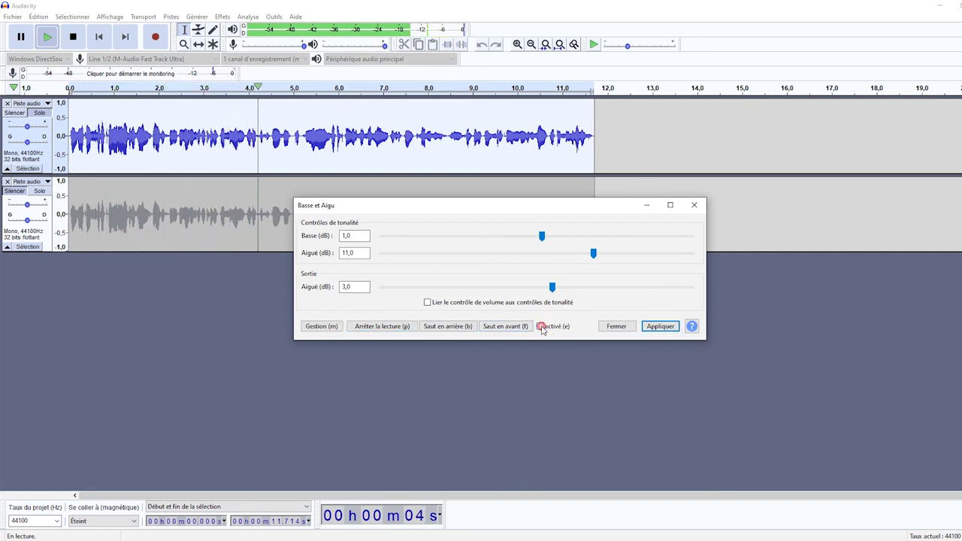
drag(597, 256, 599, 254)
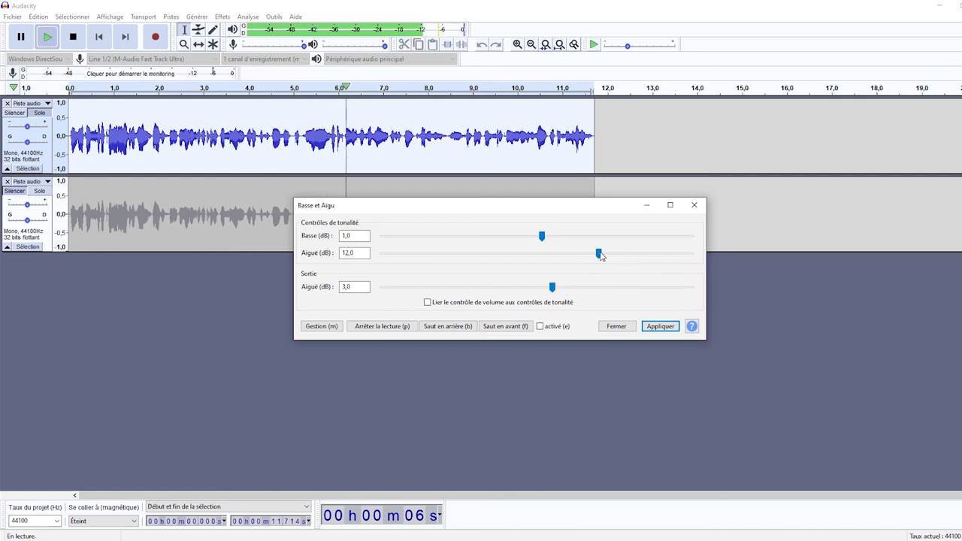
click(541, 327)
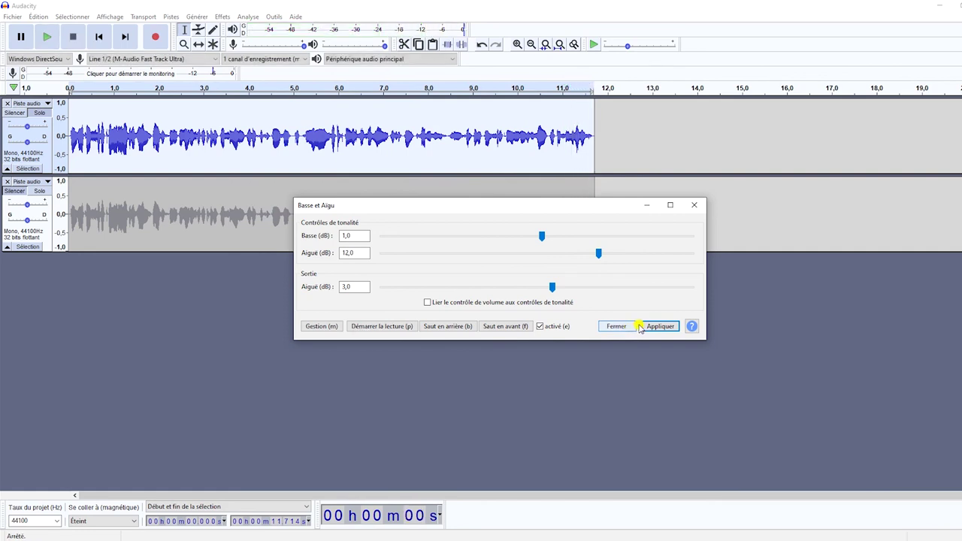
click(653, 326)
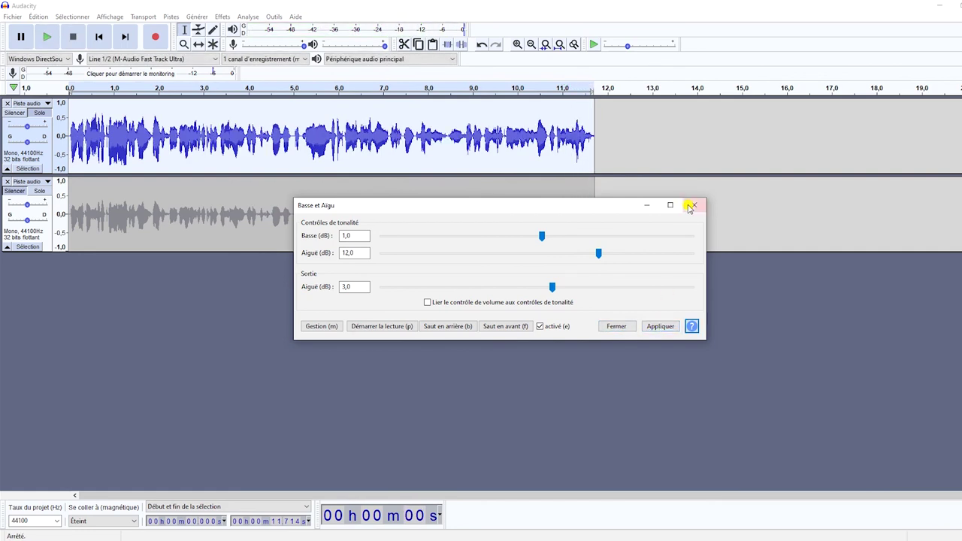
Apply the same bass and treble settings three more times and close the effect.
click(660, 326)
click(660, 327)
click(660, 327)
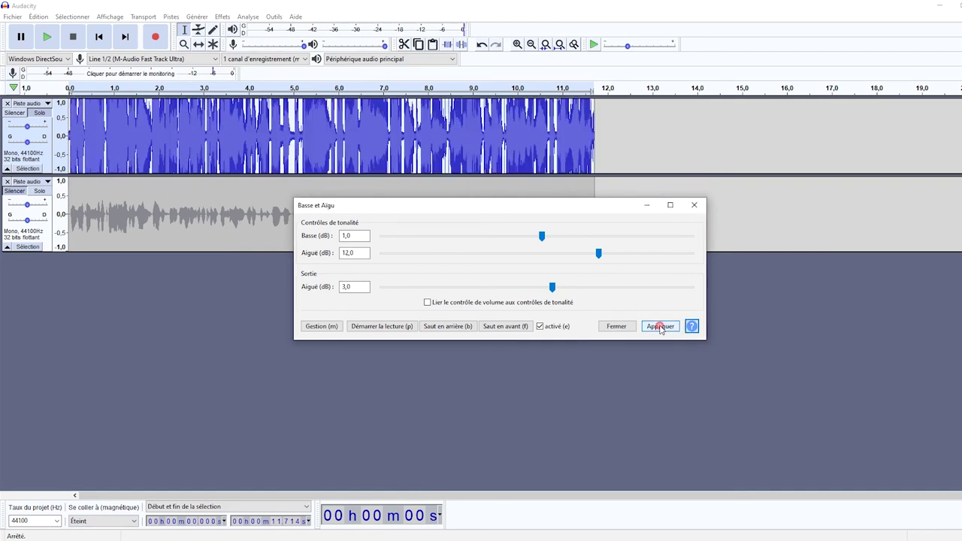
click(695, 206)
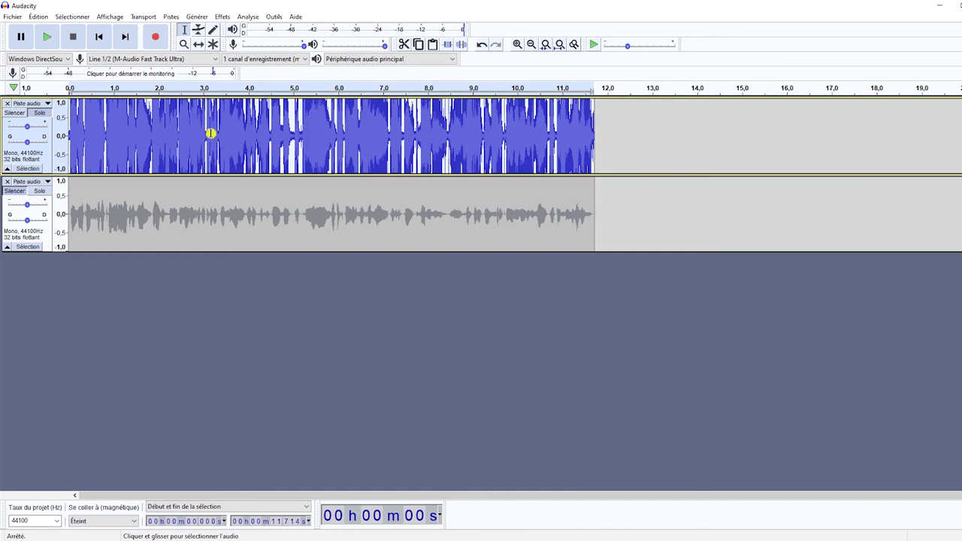
Undo the last three Bass and Treble applications on the upper track.
click(39, 16)
click(45, 30)
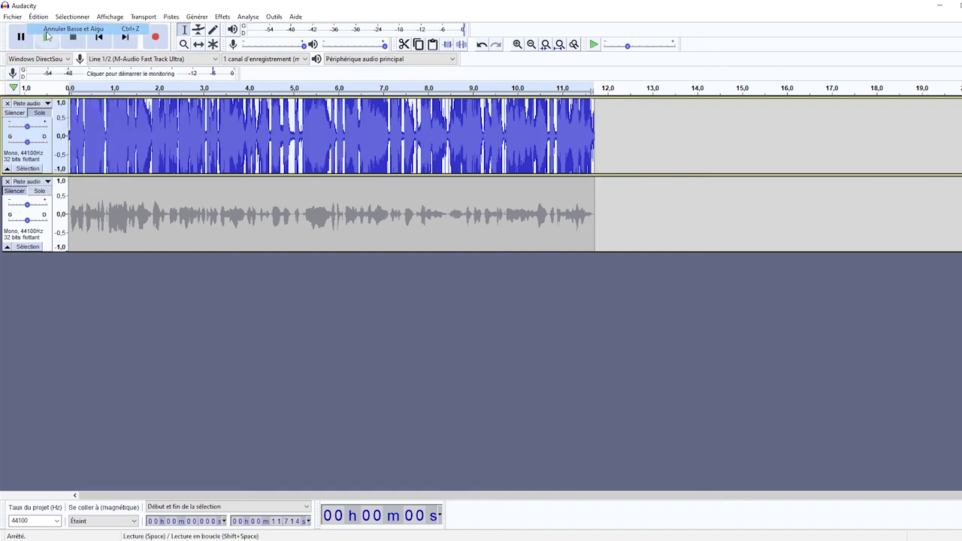
click(38, 17)
click(43, 28)
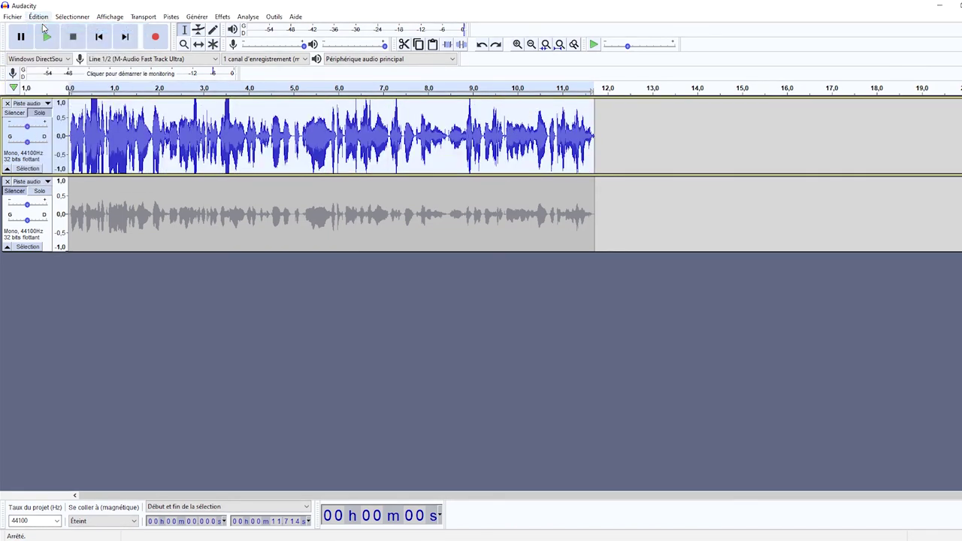
click(38, 17)
click(45, 29)
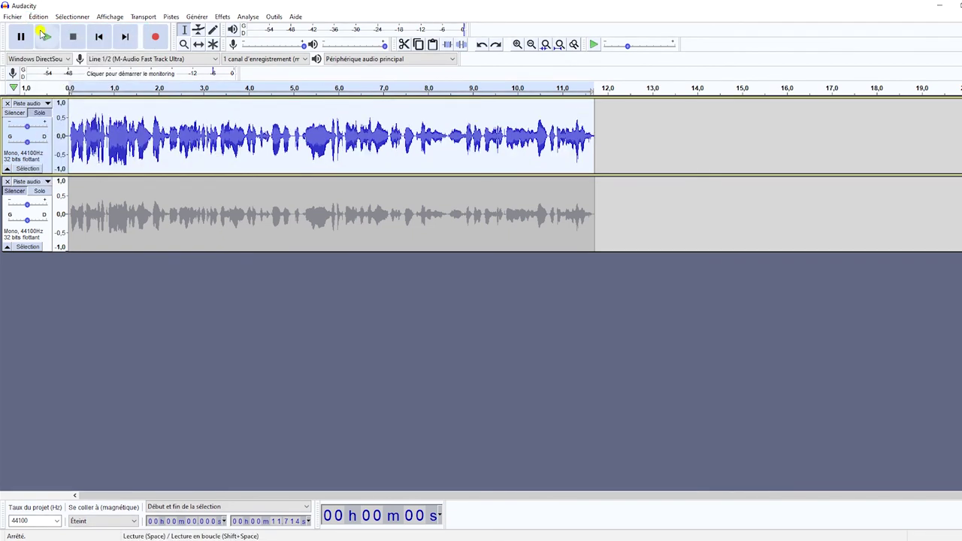
Play the processed upper track from about 1.8 s and stop after a short listen.
click(151, 123)
key(space)
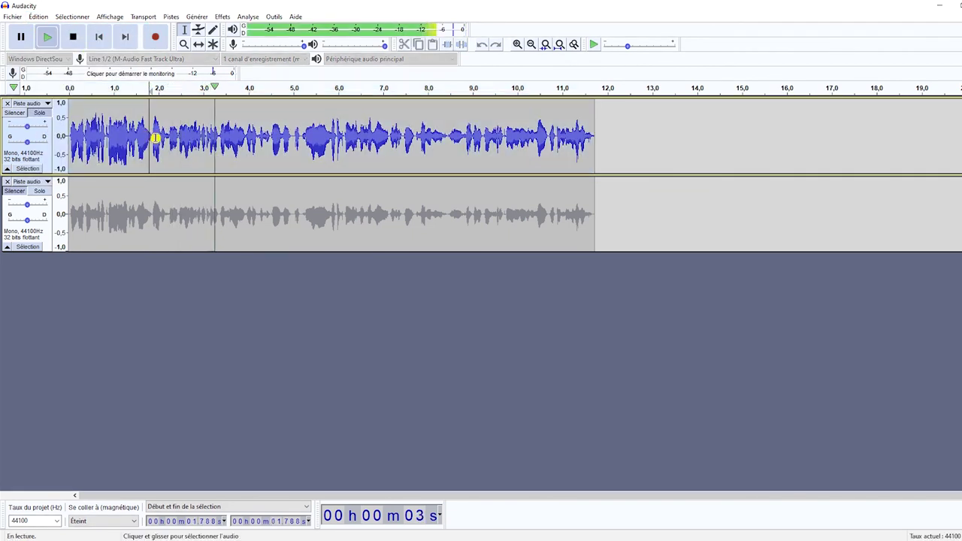
key(space)
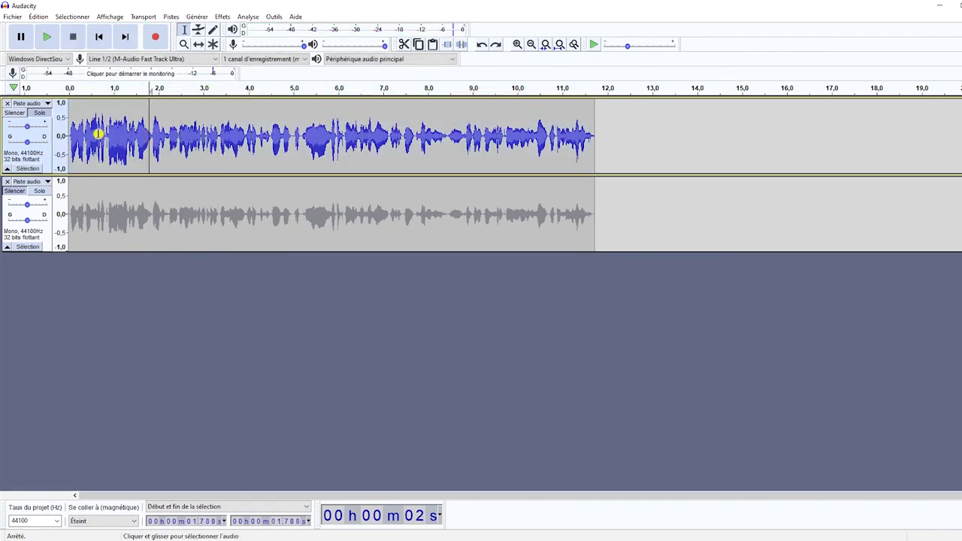
Shift the processed clip to start at about 11.6 s, near the end of the original, and unmute the original track.
click(198, 44)
drag(166, 118, 710, 133)
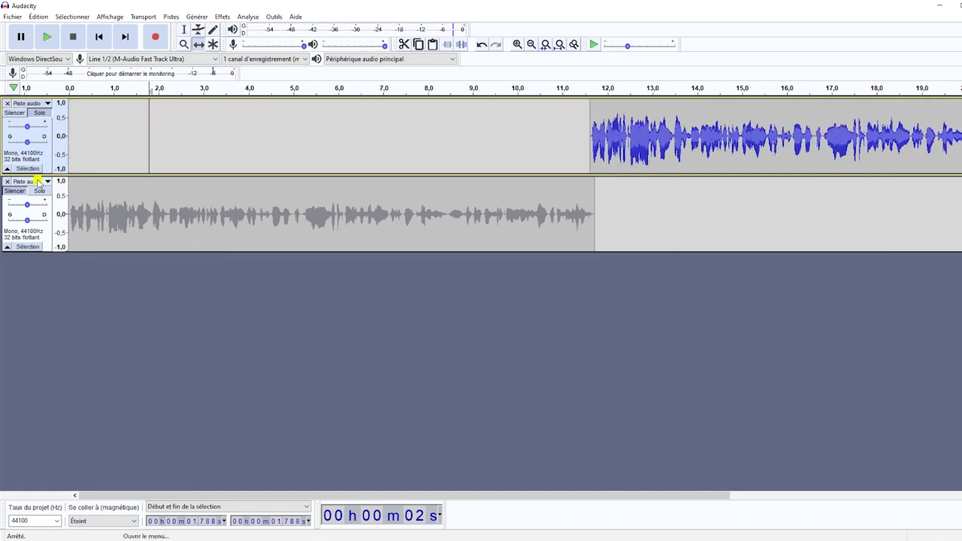
click(17, 198)
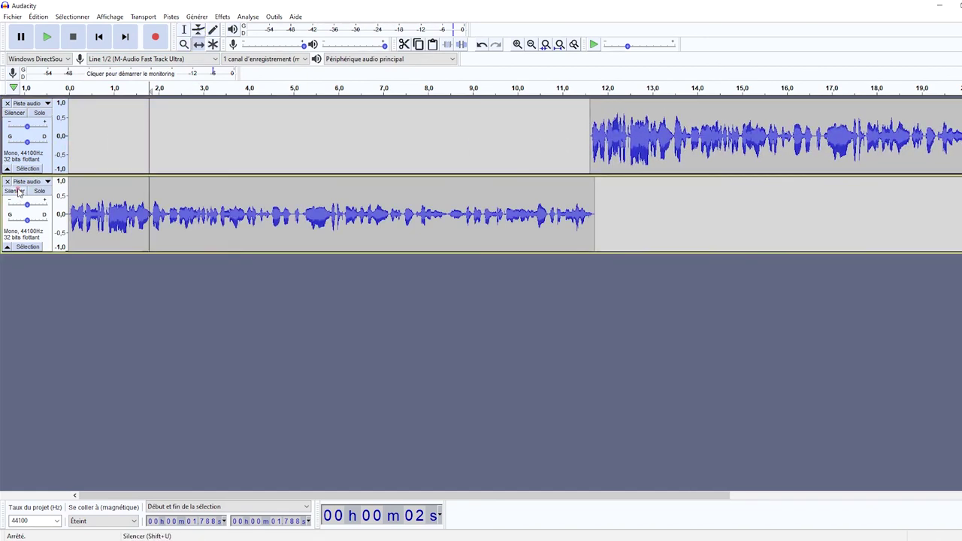
click(183, 31)
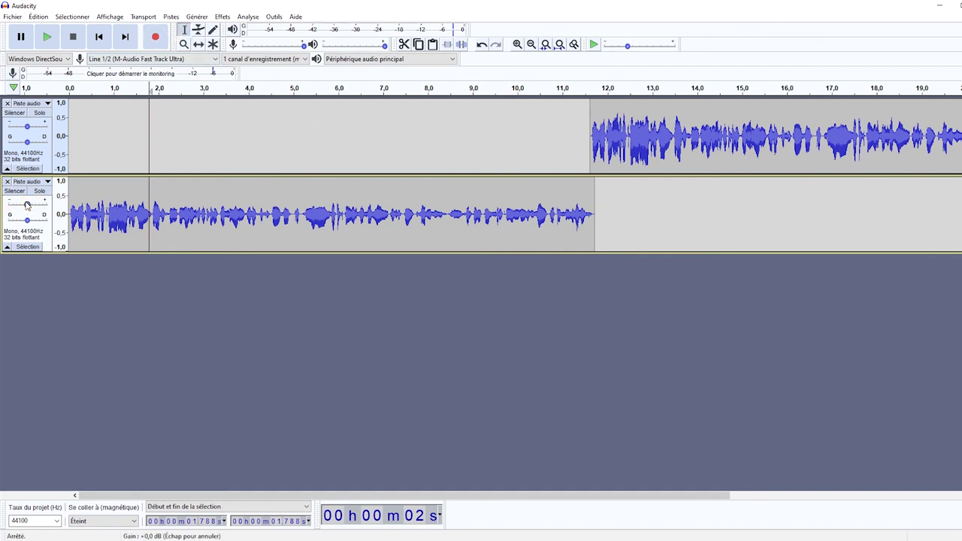
Raise the original track's gain slightly and play from the original into the processed clip to compare them.
drag(30, 205, 31, 204)
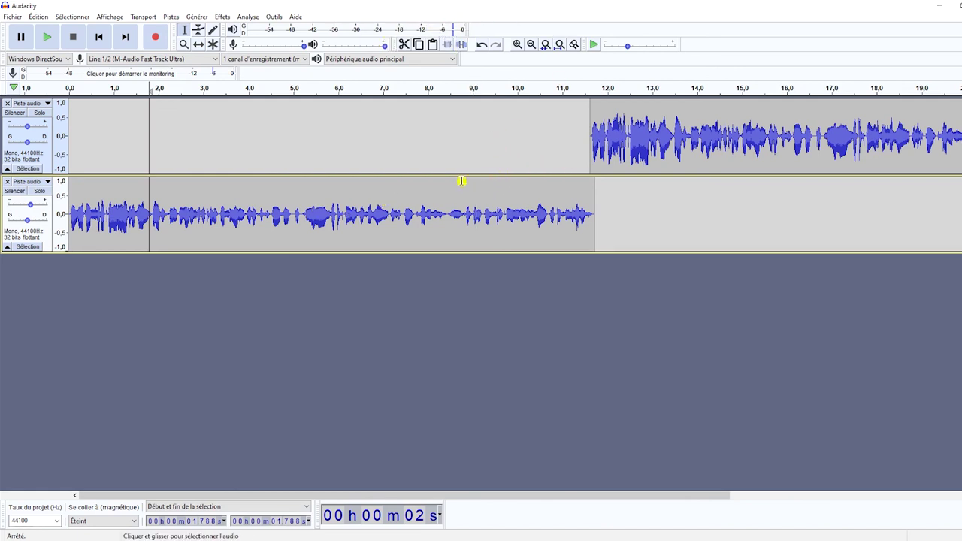
key(space)
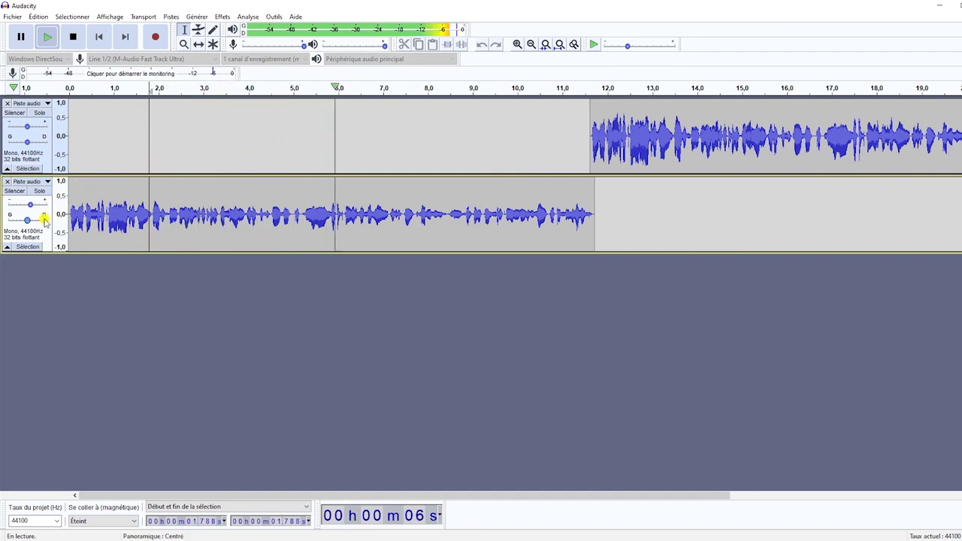
mouse_move(33, 206)
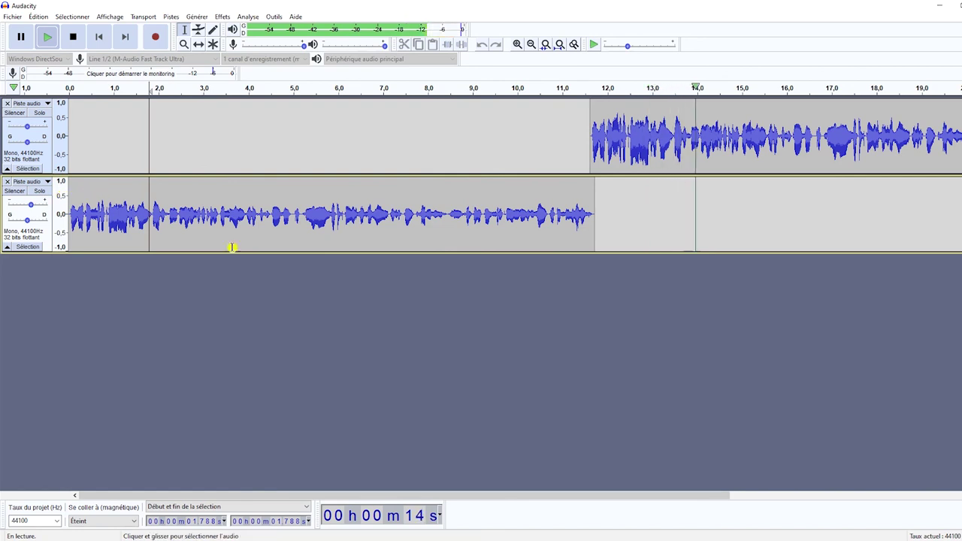
key(space)
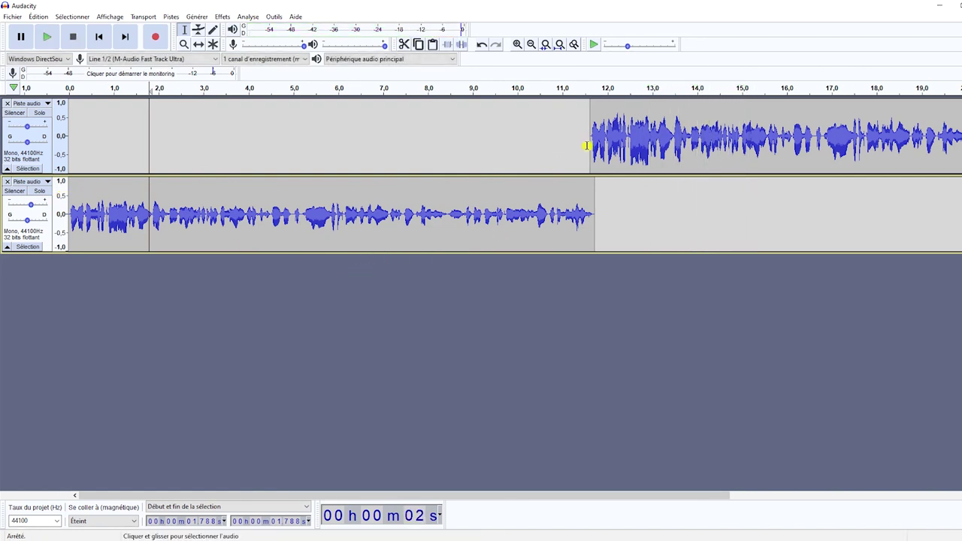
Select the processed clip and apply the Graphic EQ with its existing curve that boosts the mid and high bands.
double_click(594, 147)
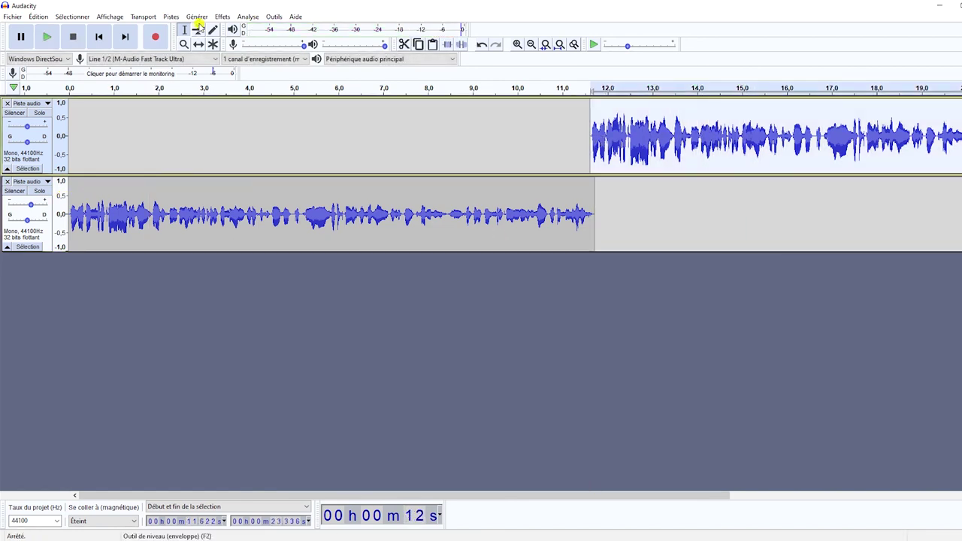
click(223, 16)
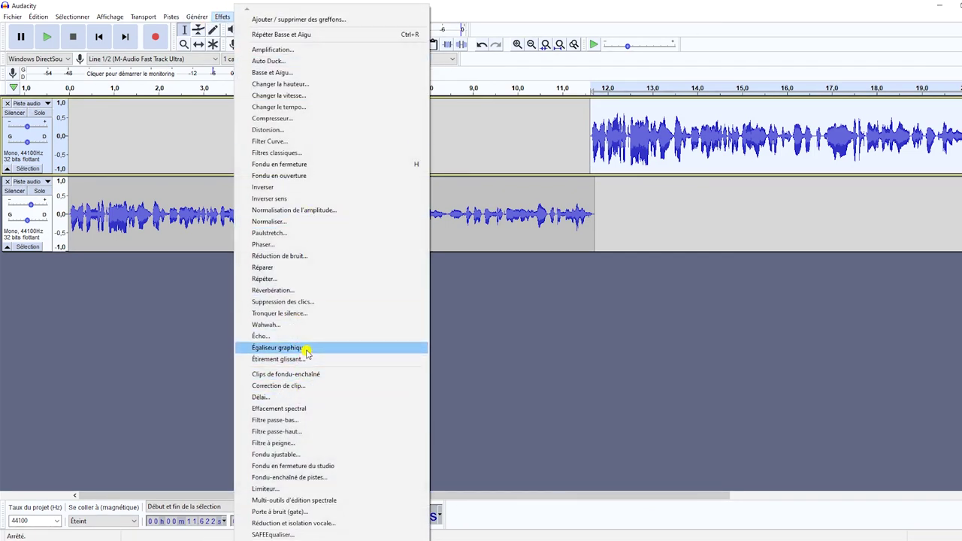
click(278, 348)
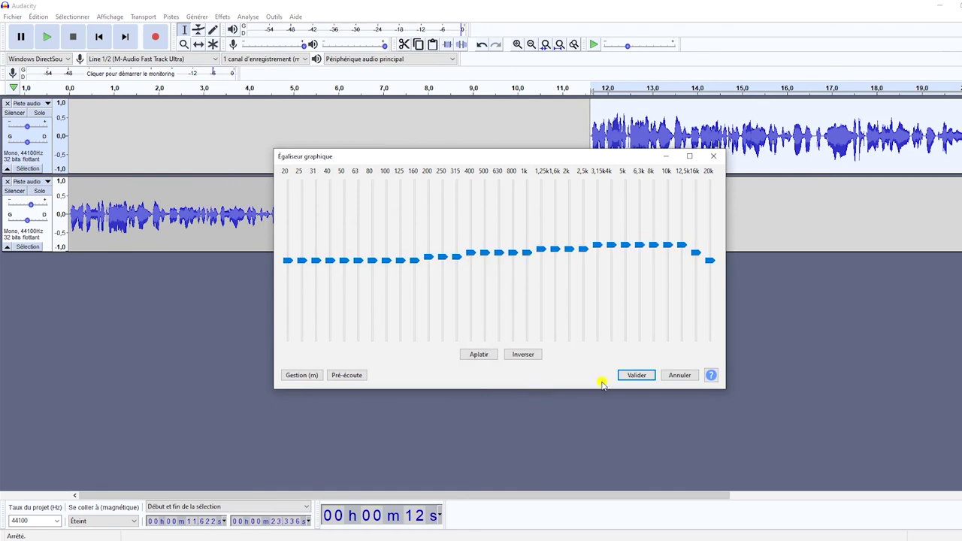
click(636, 376)
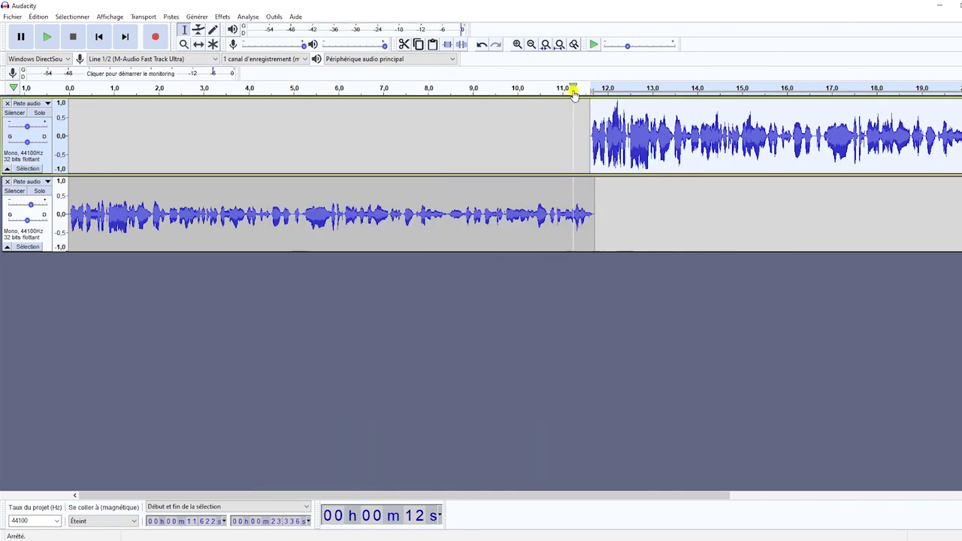
Play the equalised clip from about 11.4 s, and from about 8.1 s to compare it with the original voice.
click(580, 106)
key(space)
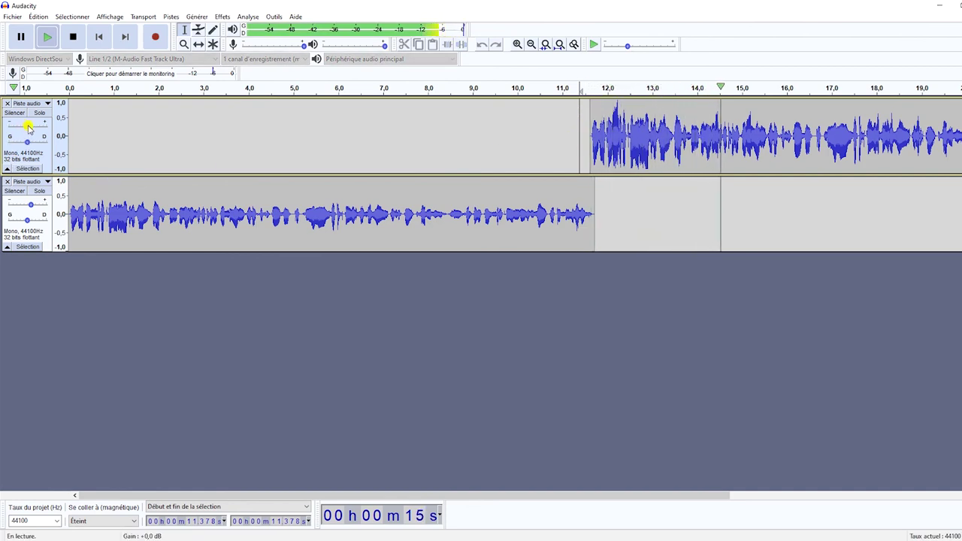
key(space)
click(433, 134)
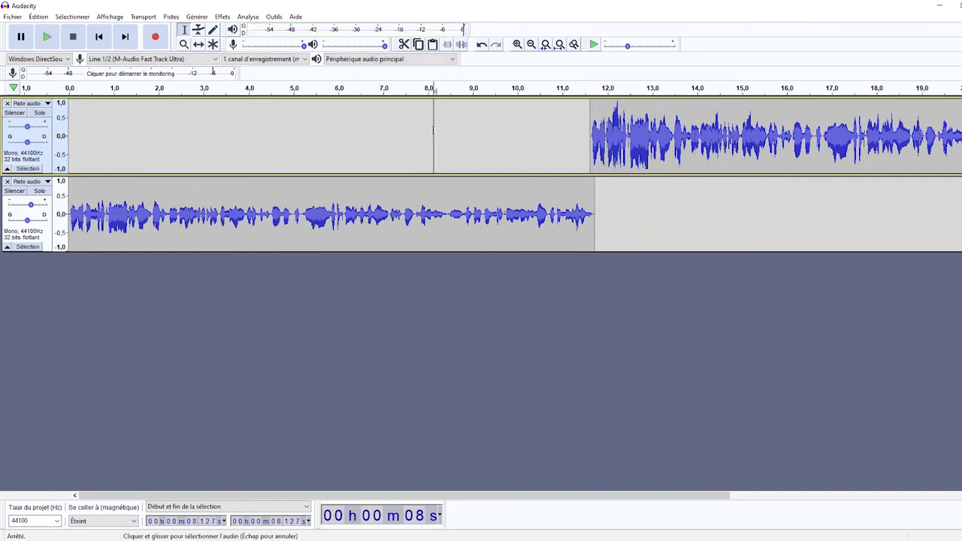
key(space)
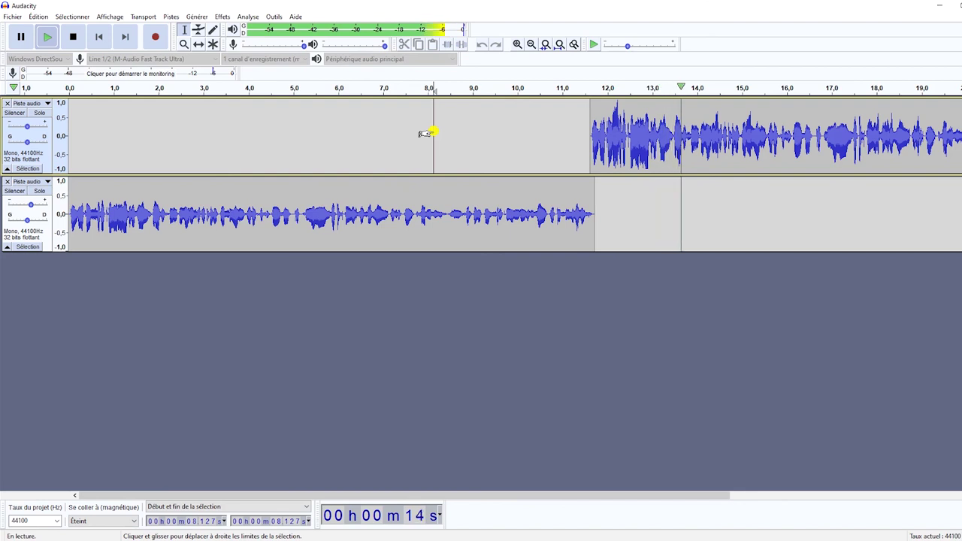
key(space)
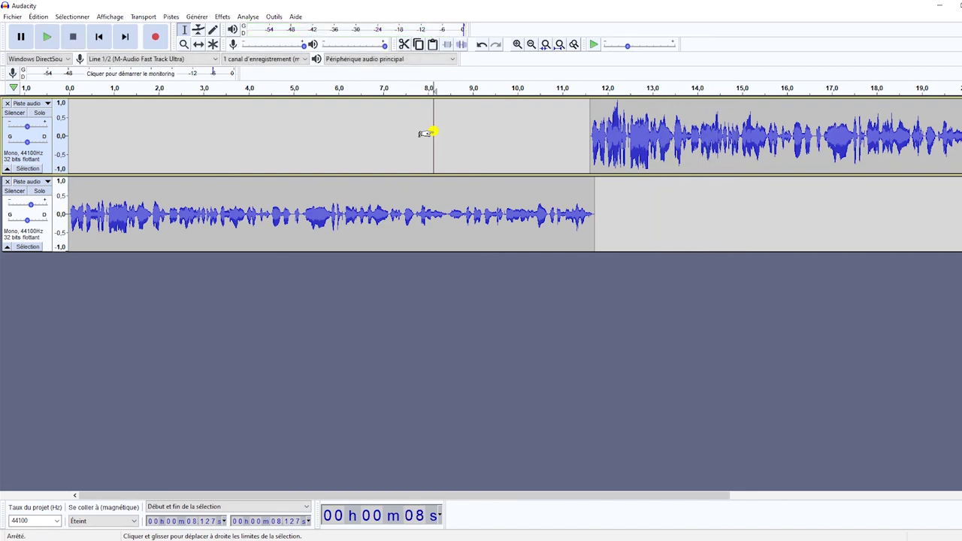